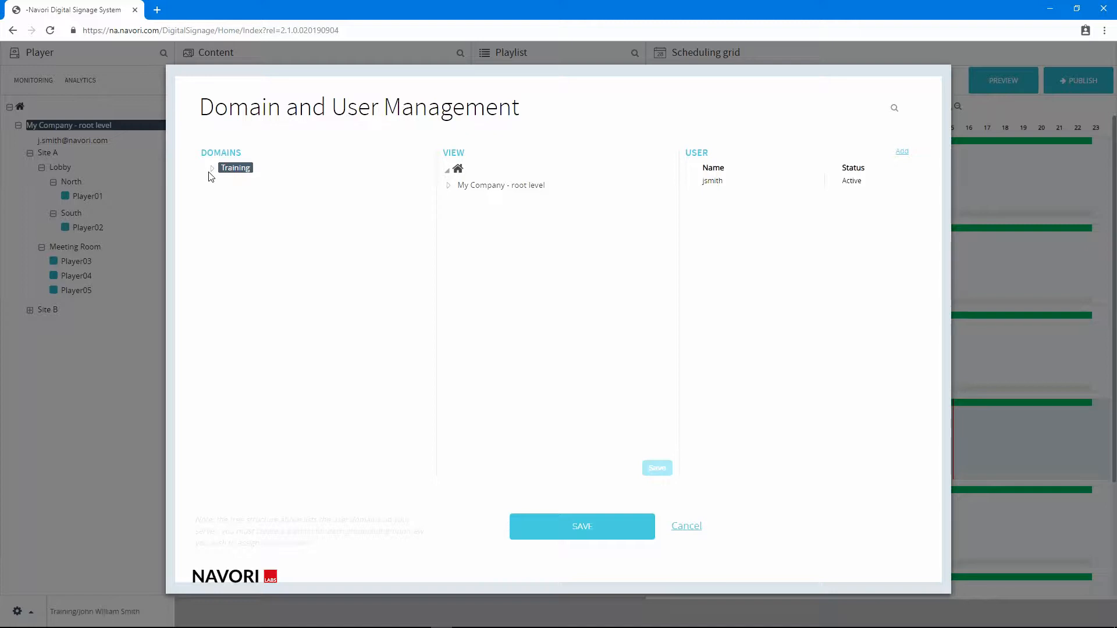
Expand the Training domain and the My Company folder tree, including Site A, its Lobby and Site B
click(213, 170)
click(449, 187)
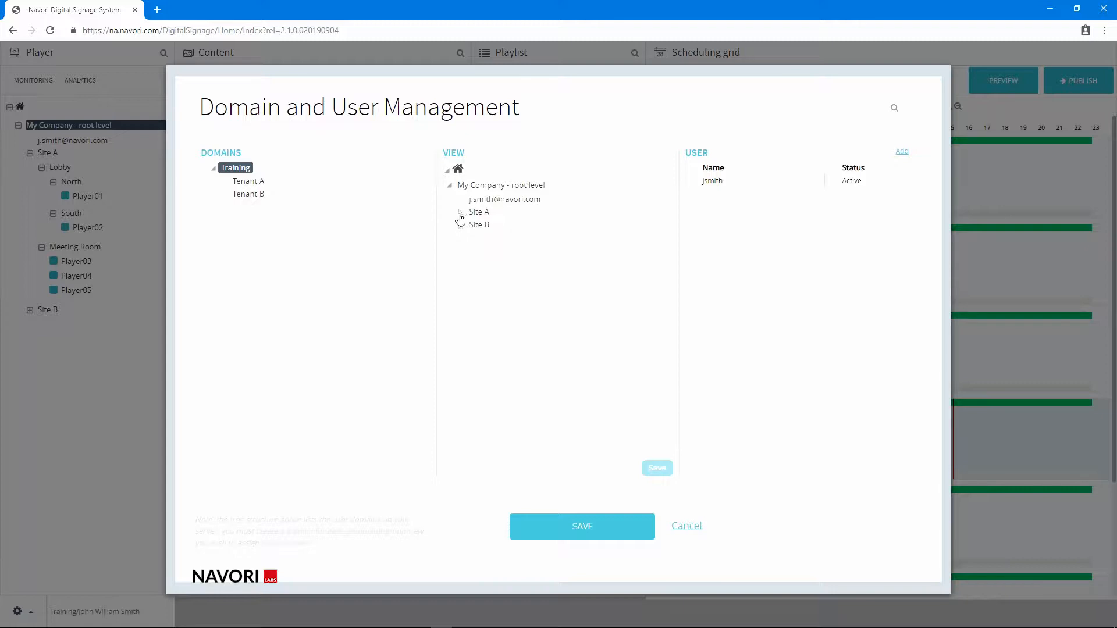
click(460, 213)
click(471, 226)
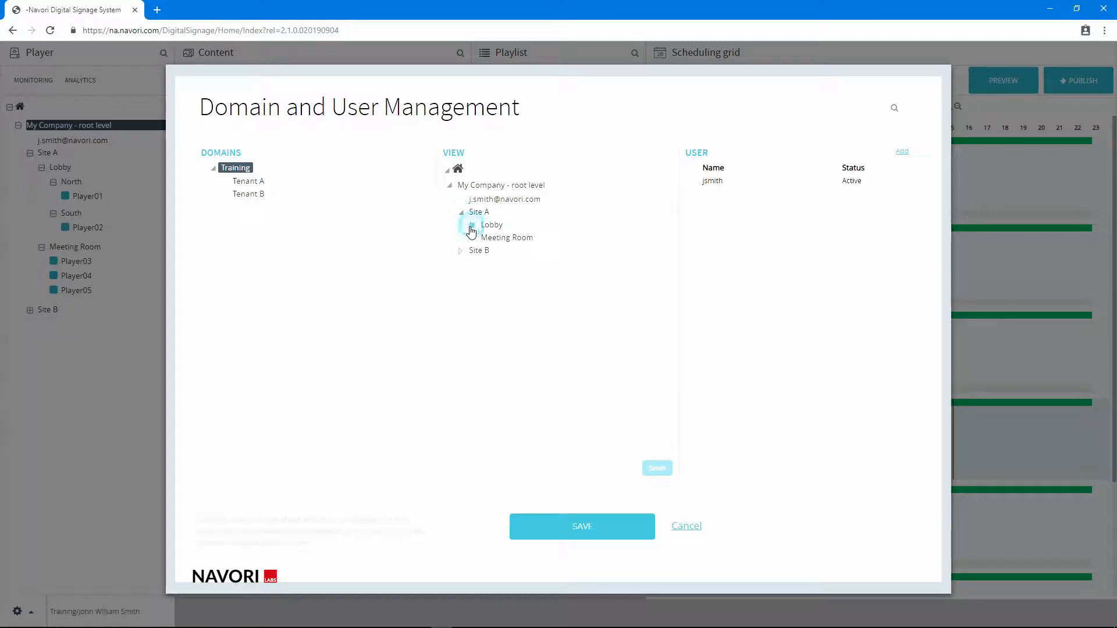
click(460, 276)
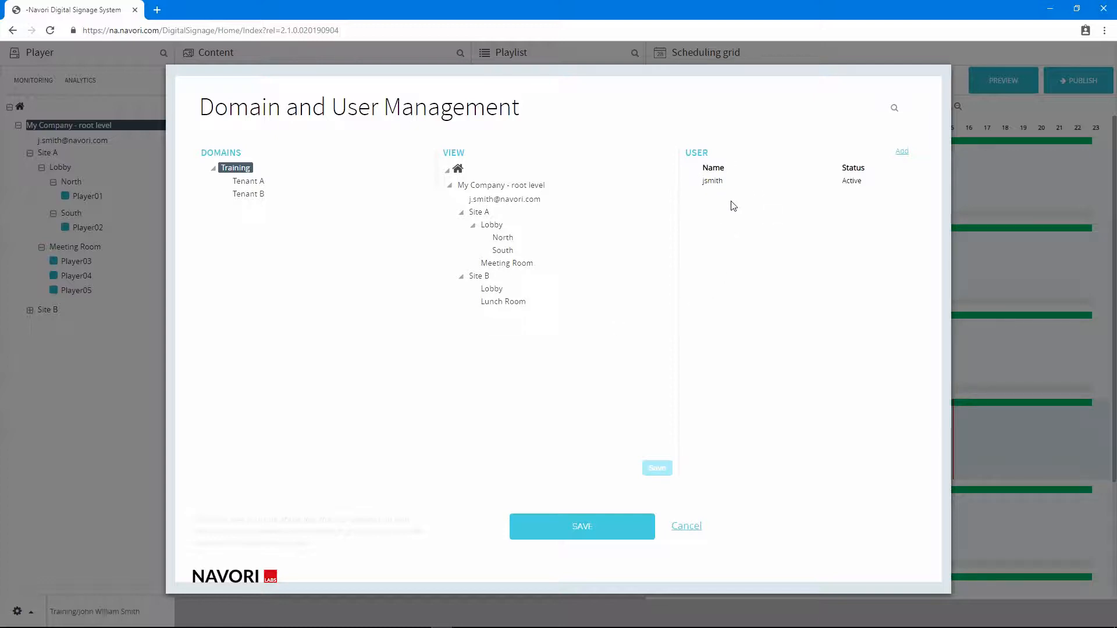
Create a subdomain named "New Domain" under the Training domain
right_click(236, 169)
click(244, 183)
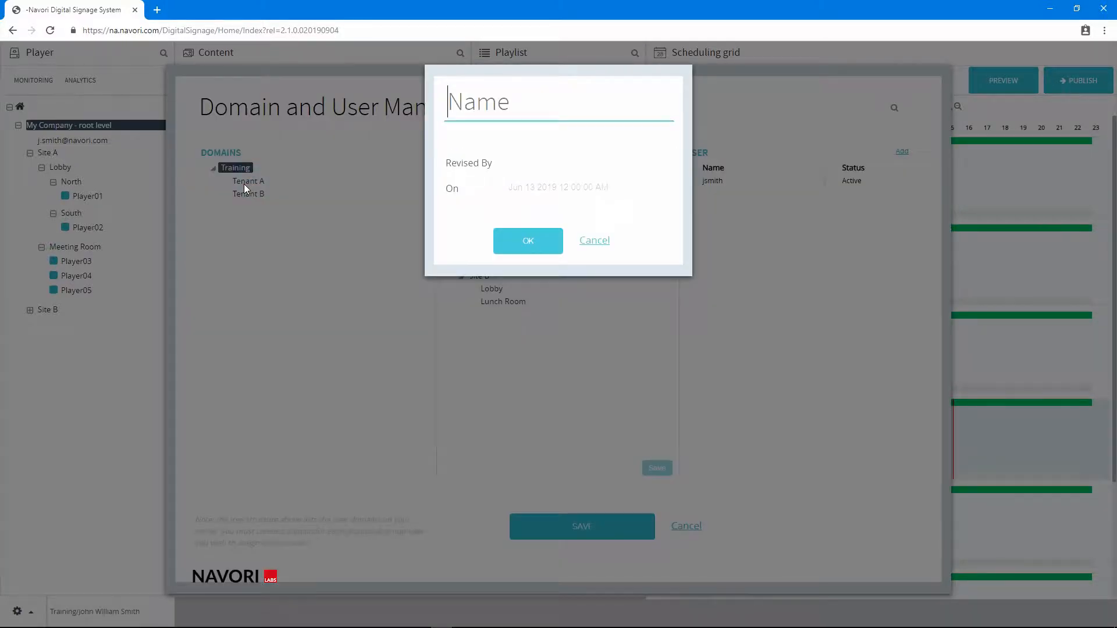
text(New D)
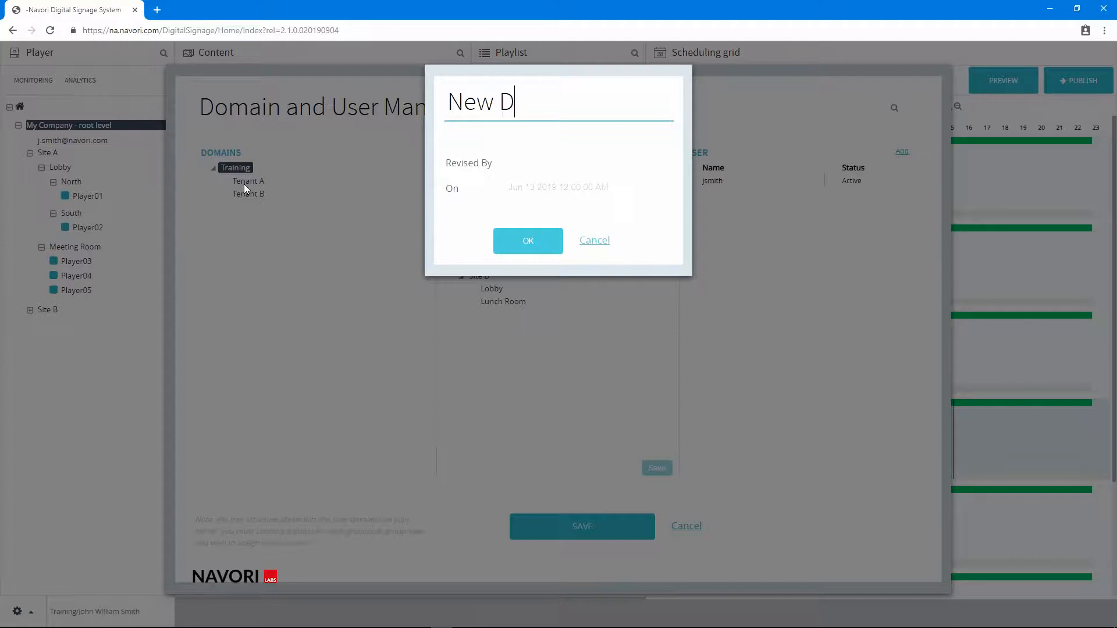
text(omain)
click(505, 241)
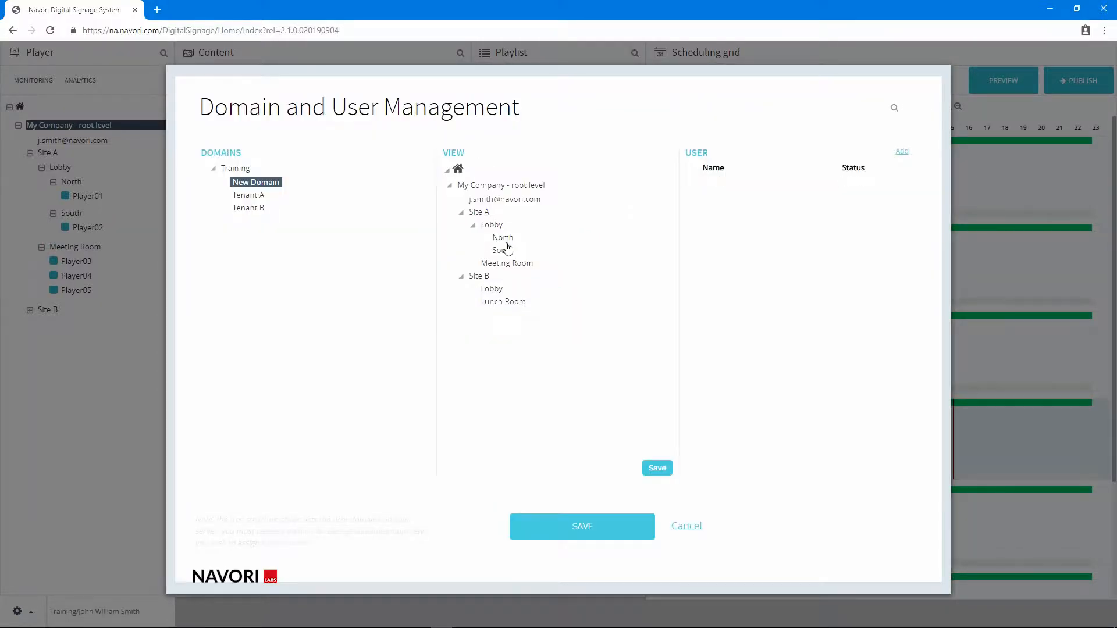
Give New Domain access to the My Company root level and Site A with Lobby, North, South and Meeting Room, and save the view
click(274, 189)
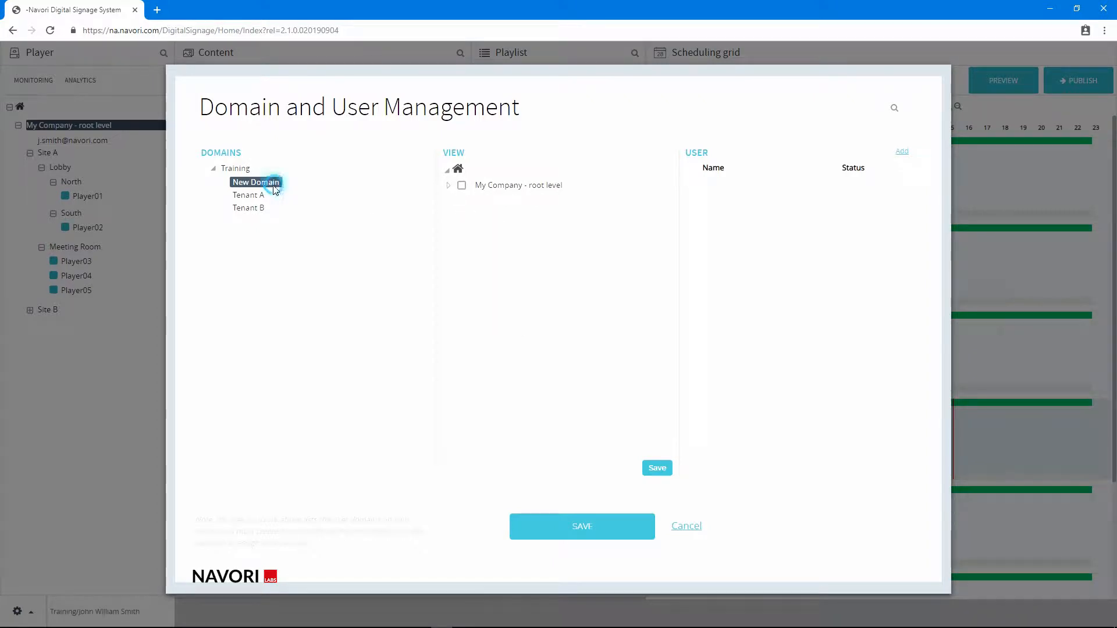
click(449, 190)
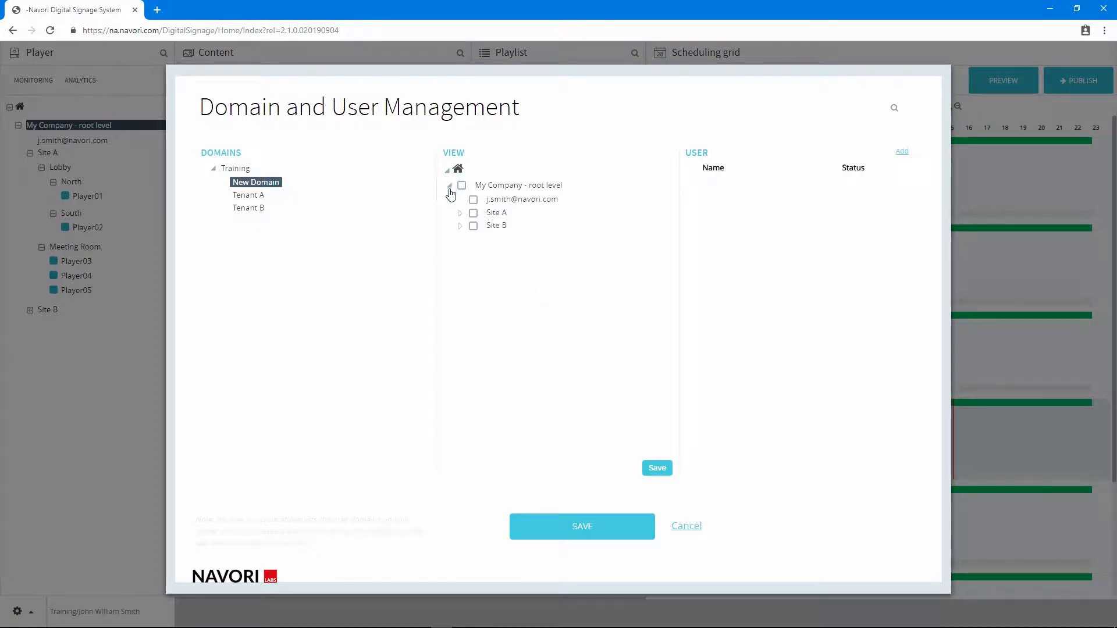
click(460, 213)
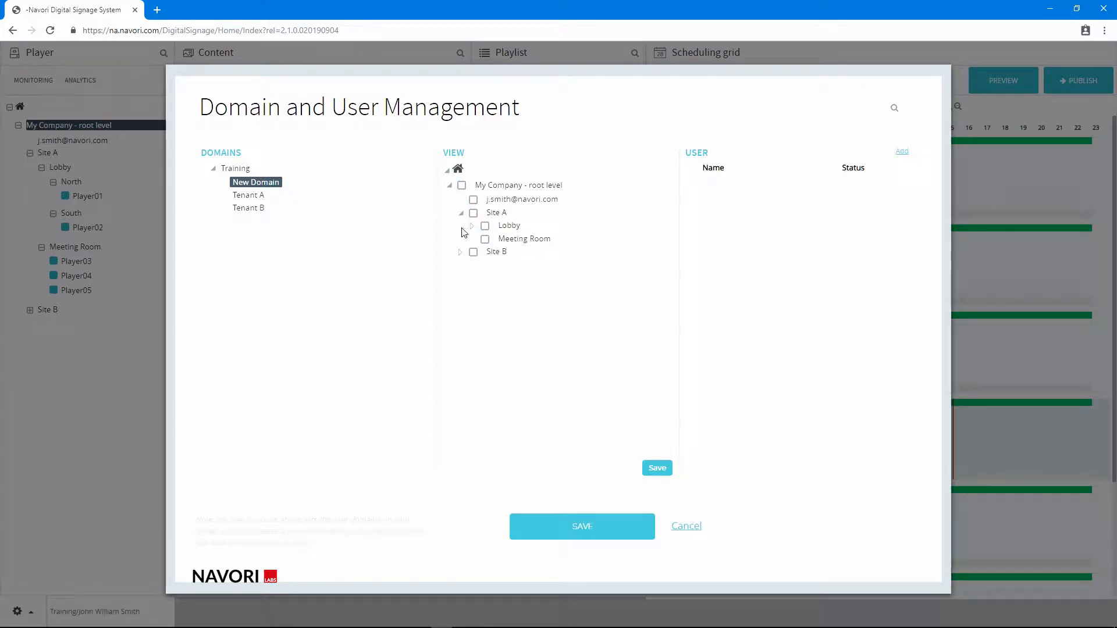
click(471, 226)
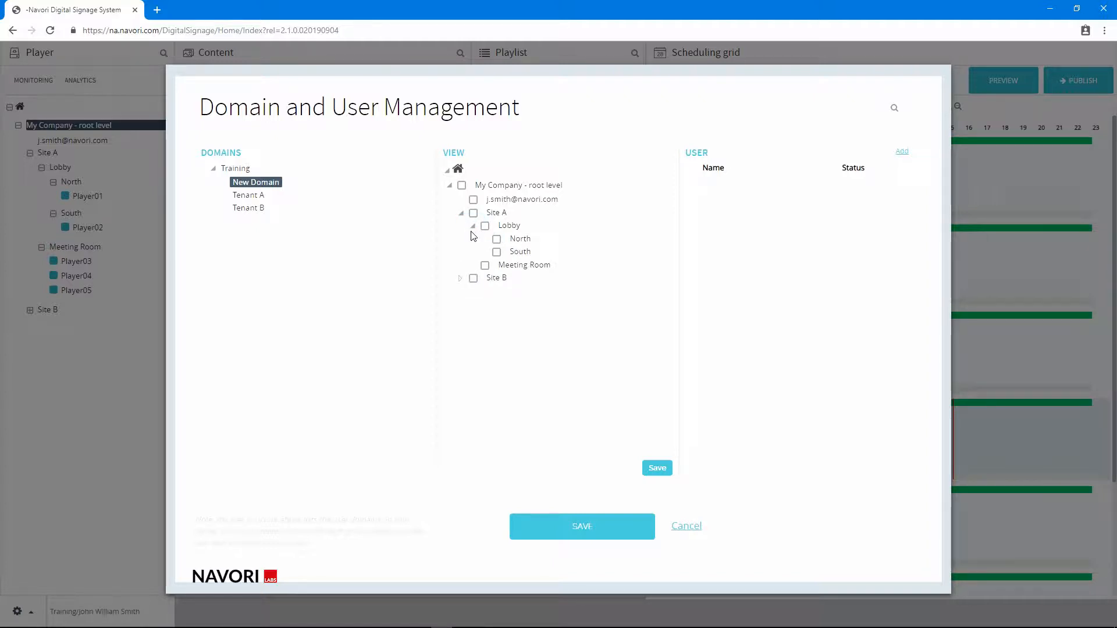
click(474, 214)
click(486, 227)
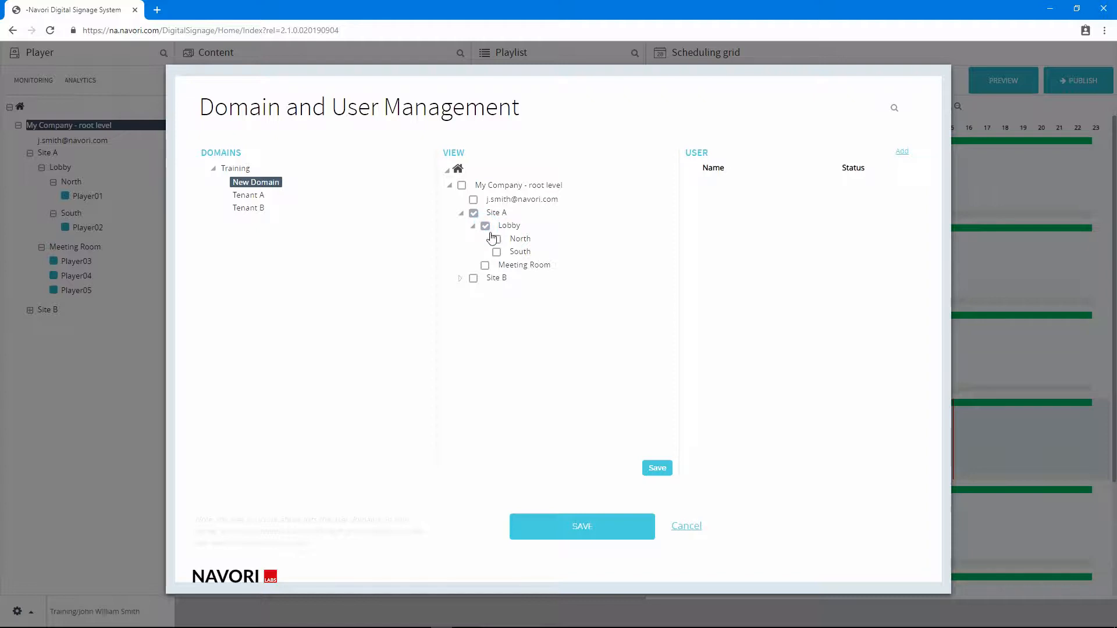
click(496, 239)
click(497, 253)
click(485, 265)
click(462, 186)
click(657, 469)
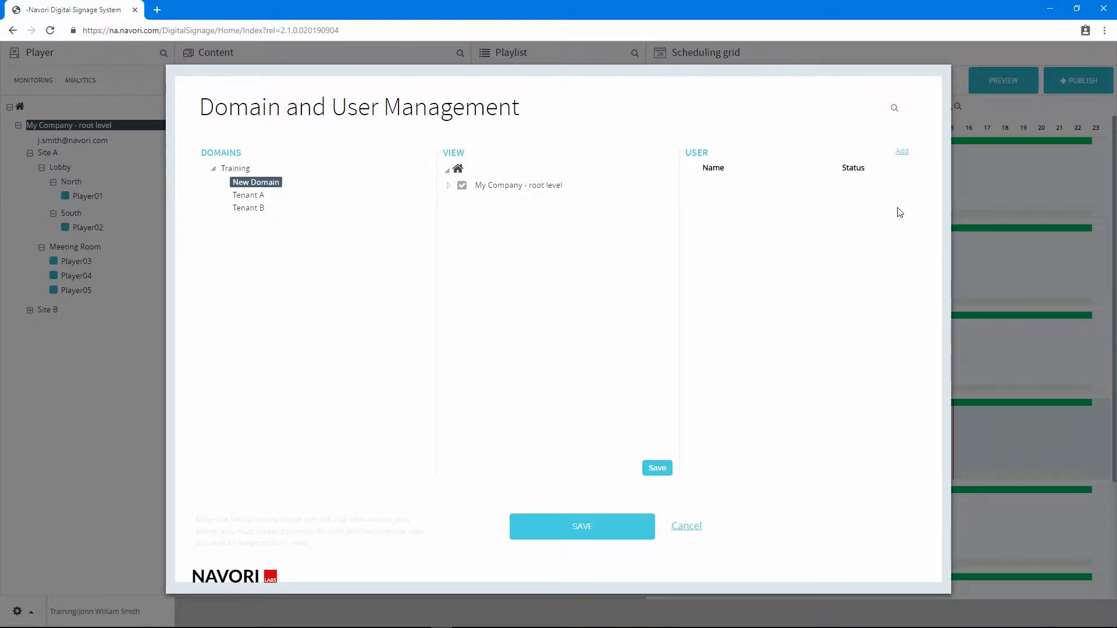
Add a user to New Domain and enter the contact's full name and e-mail address
click(902, 151)
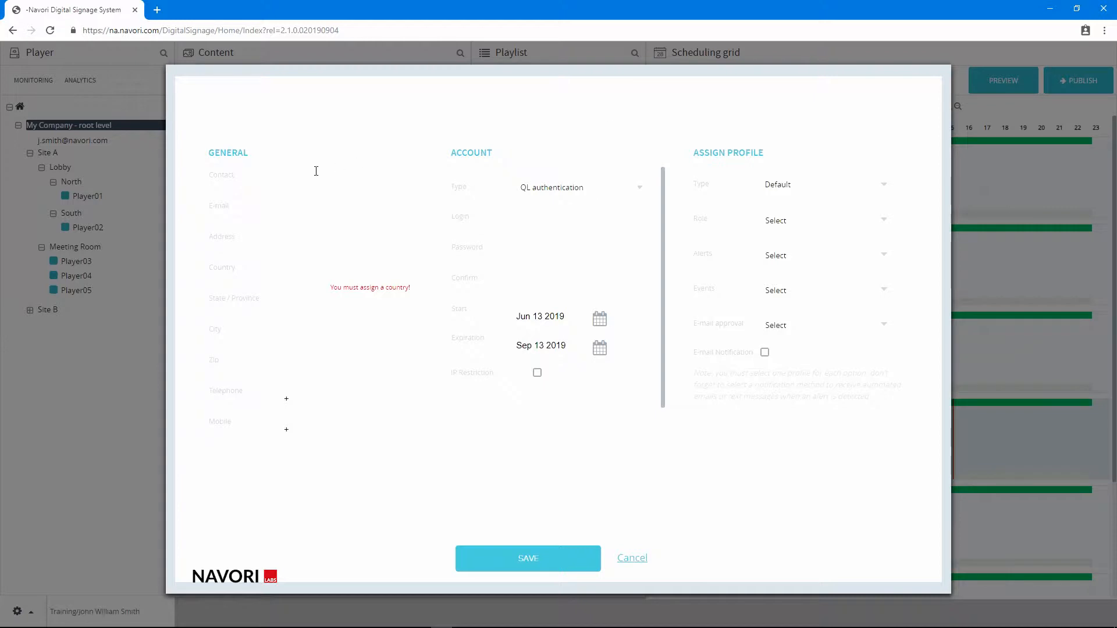
click(294, 180)
key(Tab)
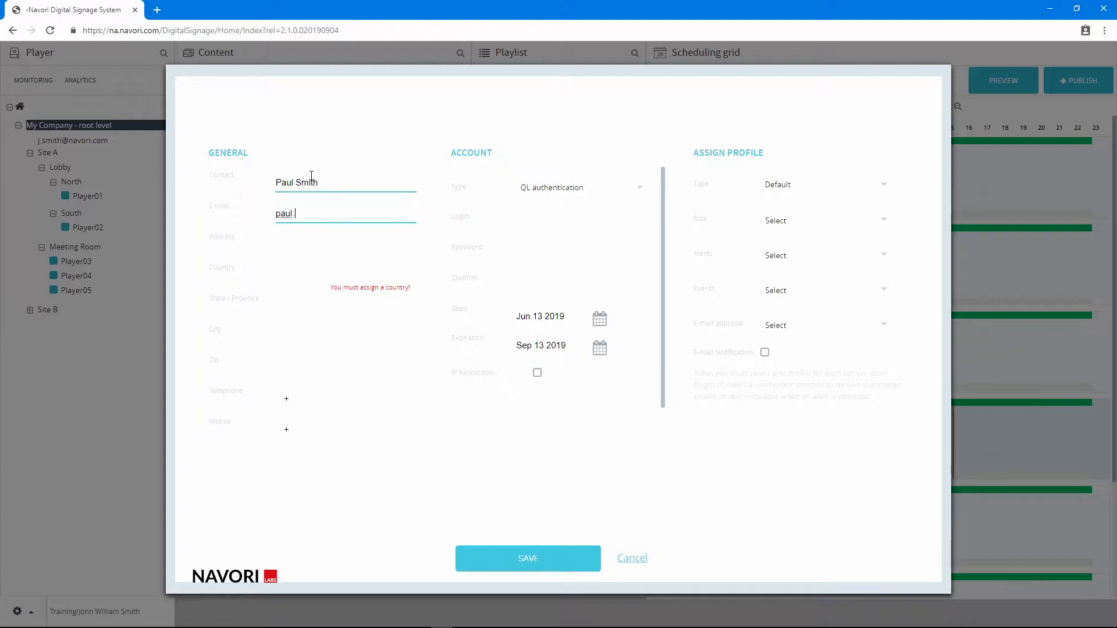
Set the new user's country to United States of America
click(290, 276)
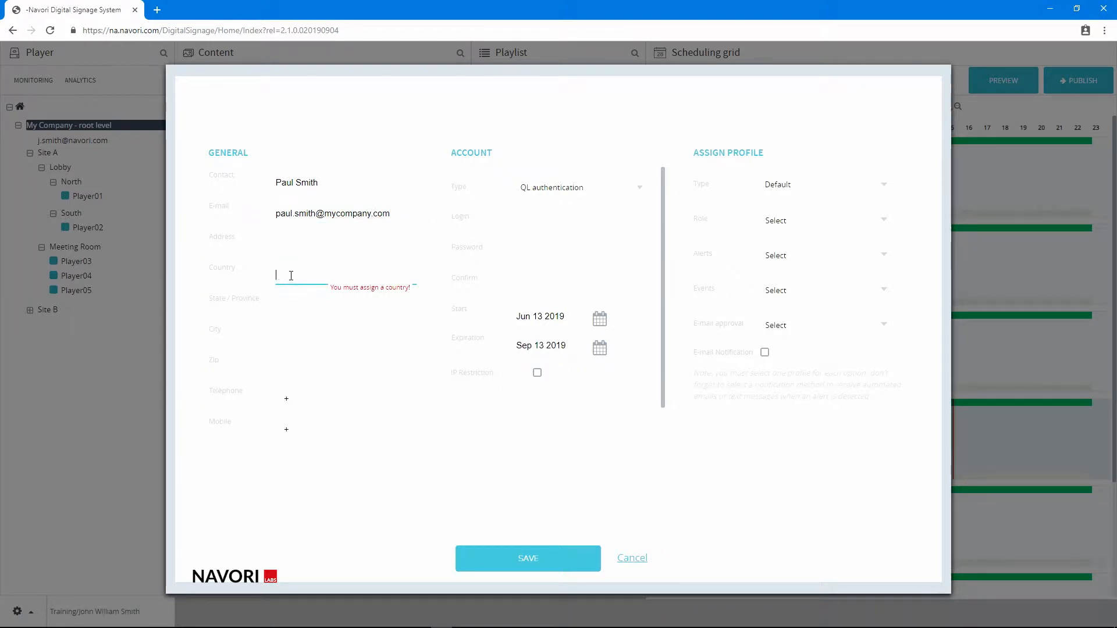
text(United)
click(283, 353)
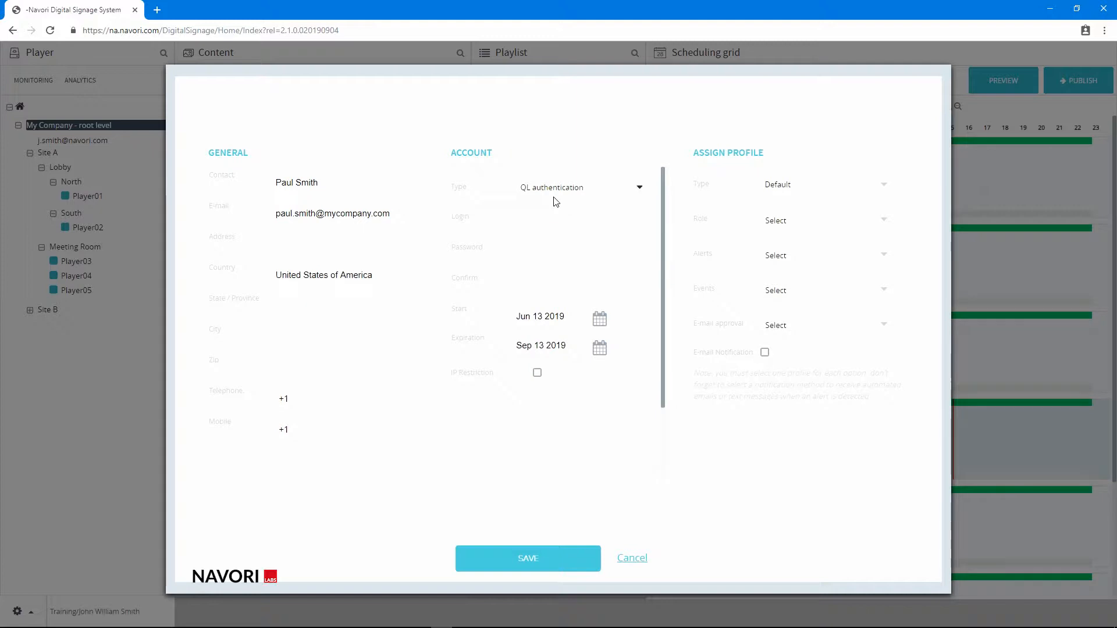
Choose QL authentication as the account type and enter the user's login name
click(638, 189)
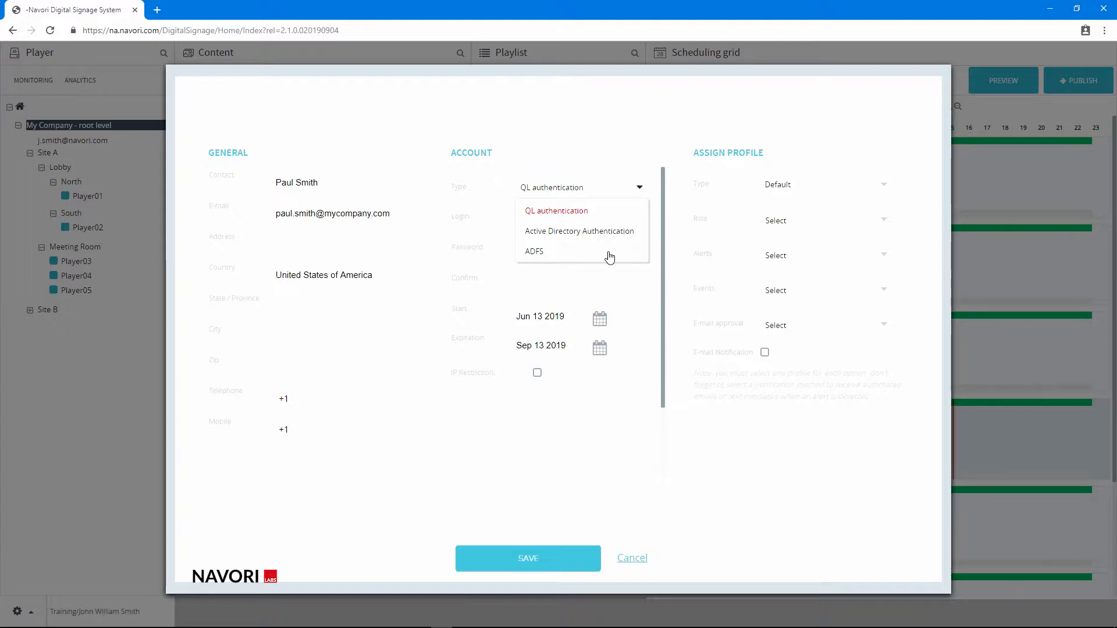
click(588, 213)
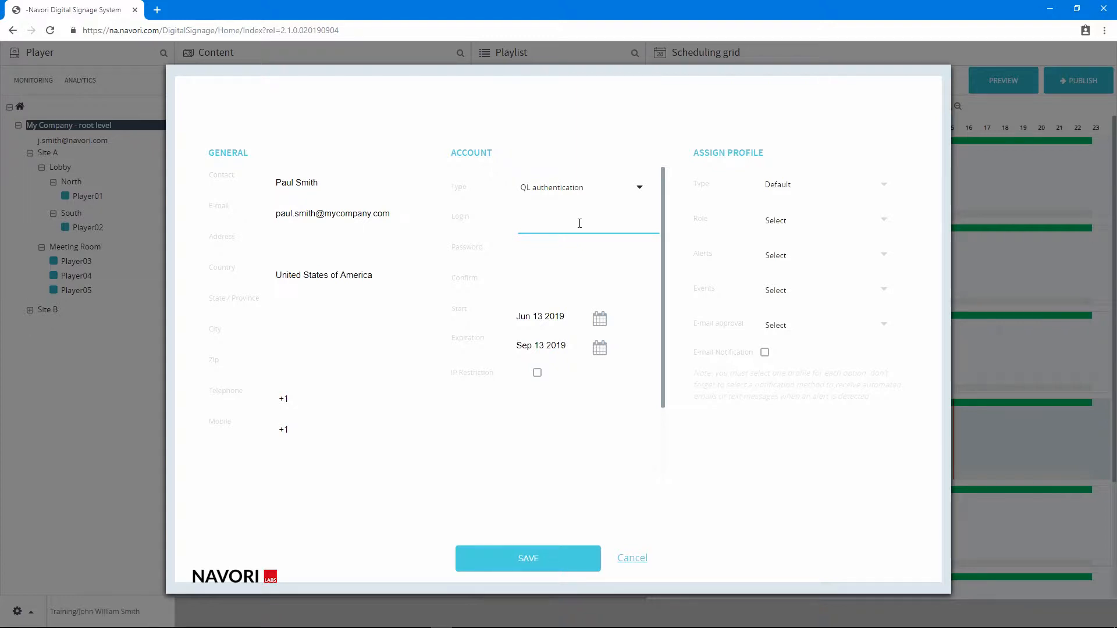
click(579, 224)
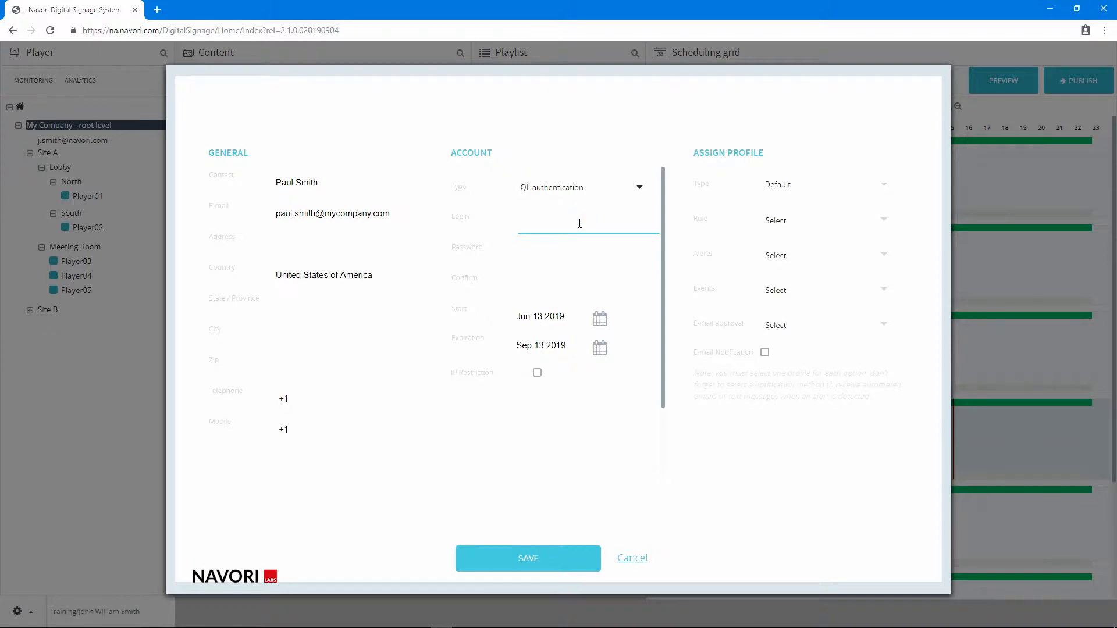
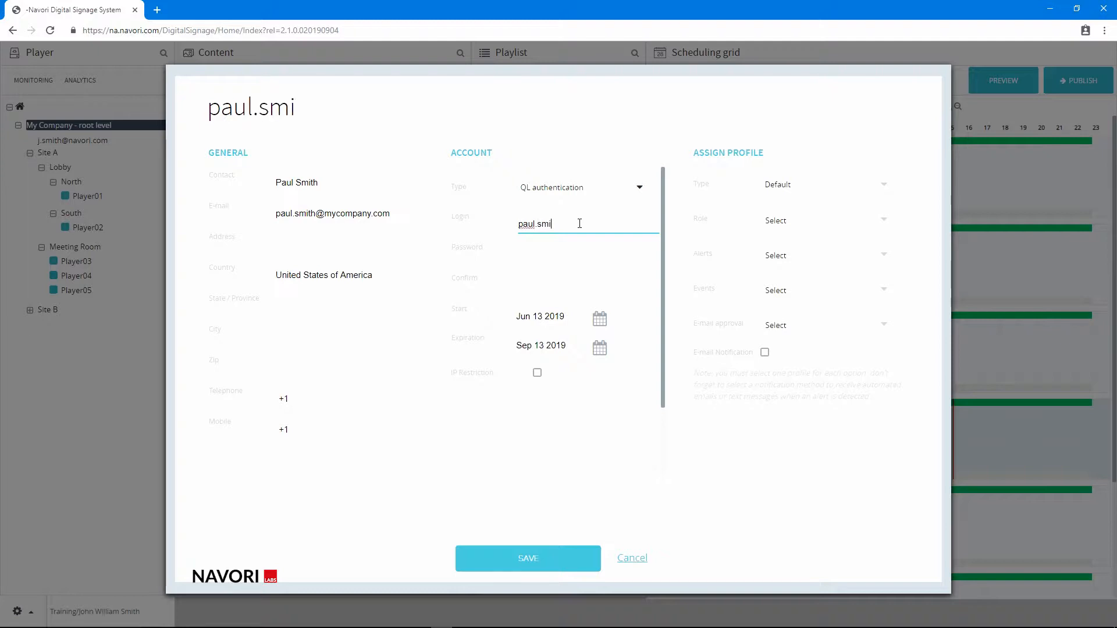
Enter the account password and repeat it in the confirmation field
click(553, 249)
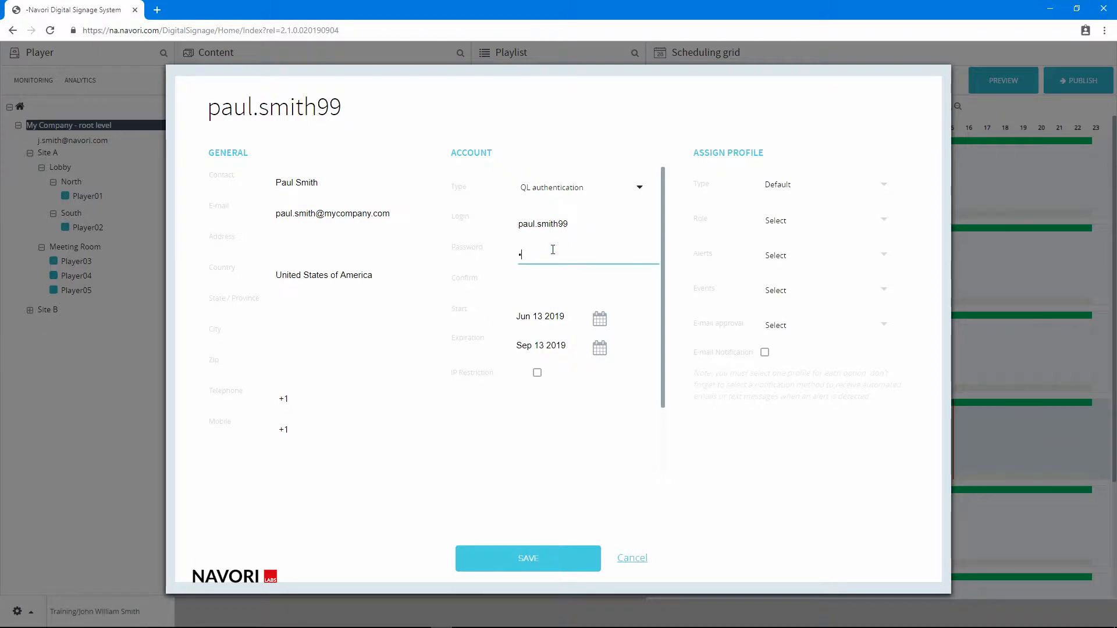
text(•••••••••••)
click(554, 281)
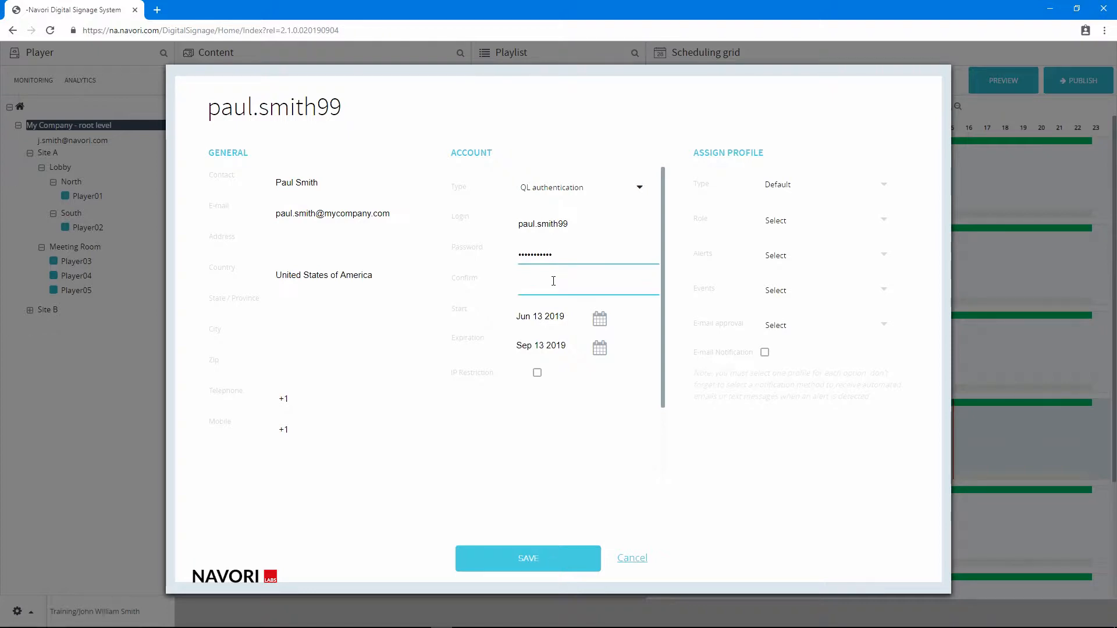
text(•••••••••••)
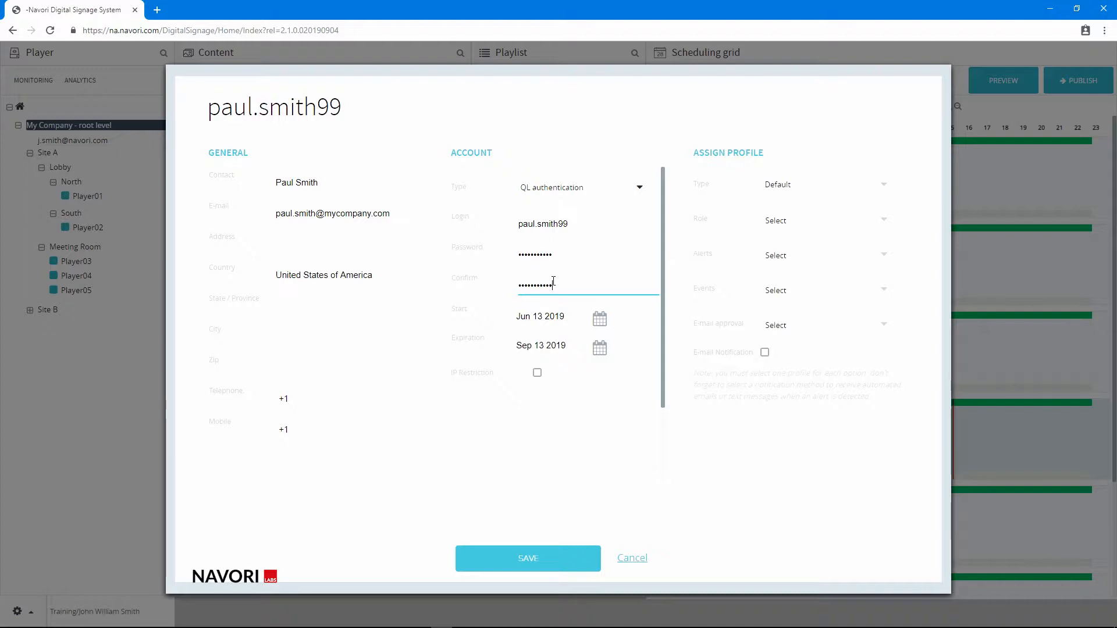
Set the account's start date to Jul 01 2019 and its expiration date to Oct 01 2019
click(579, 318)
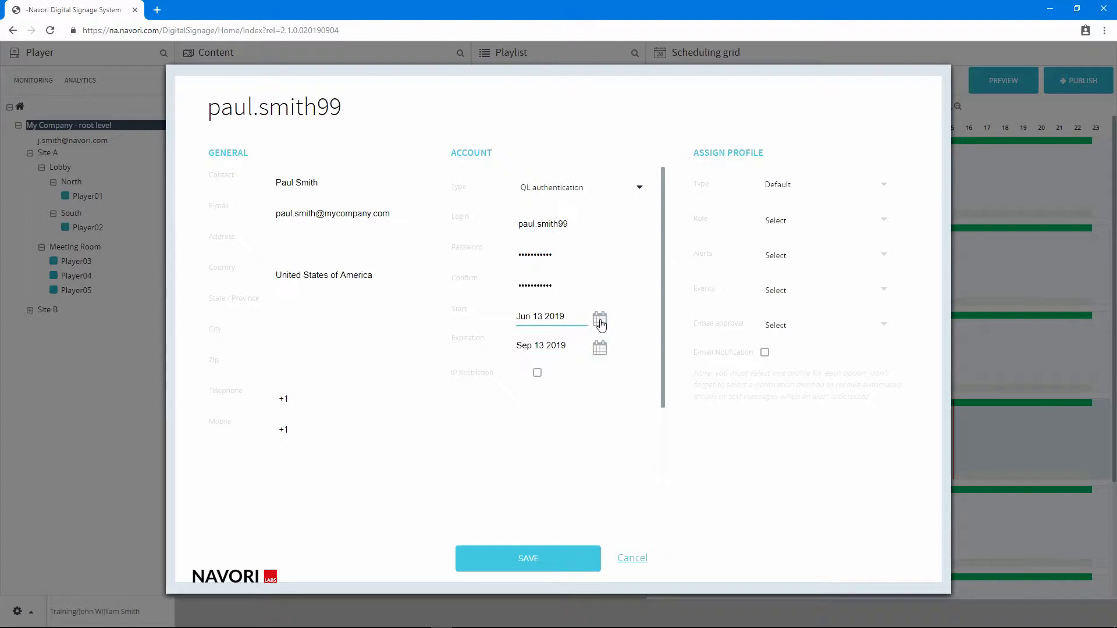
click(601, 323)
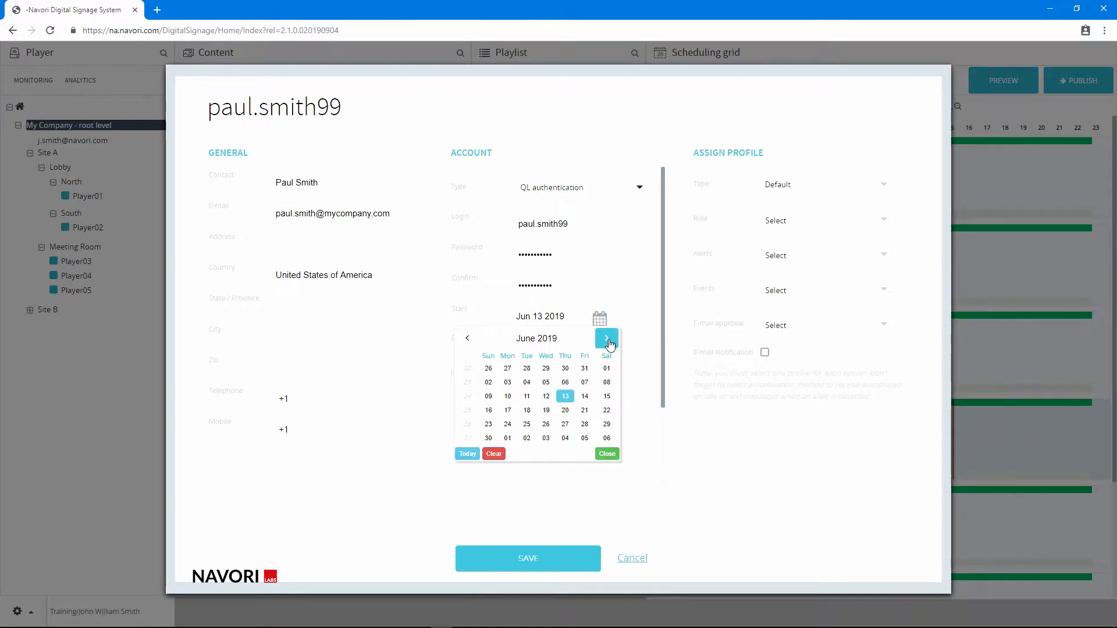
click(607, 339)
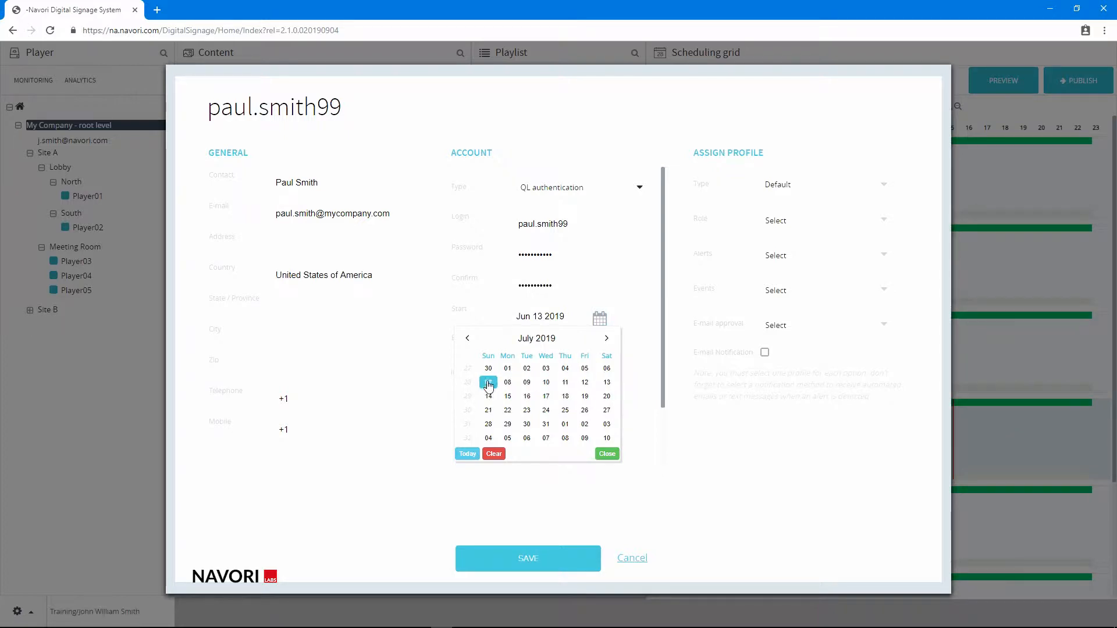
click(508, 369)
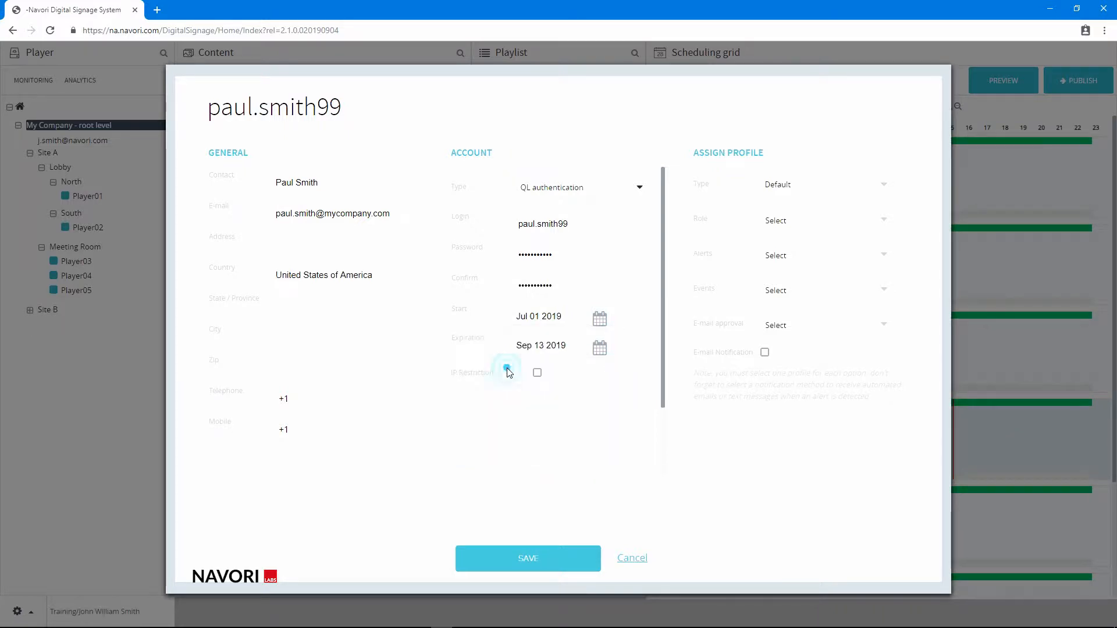
click(601, 350)
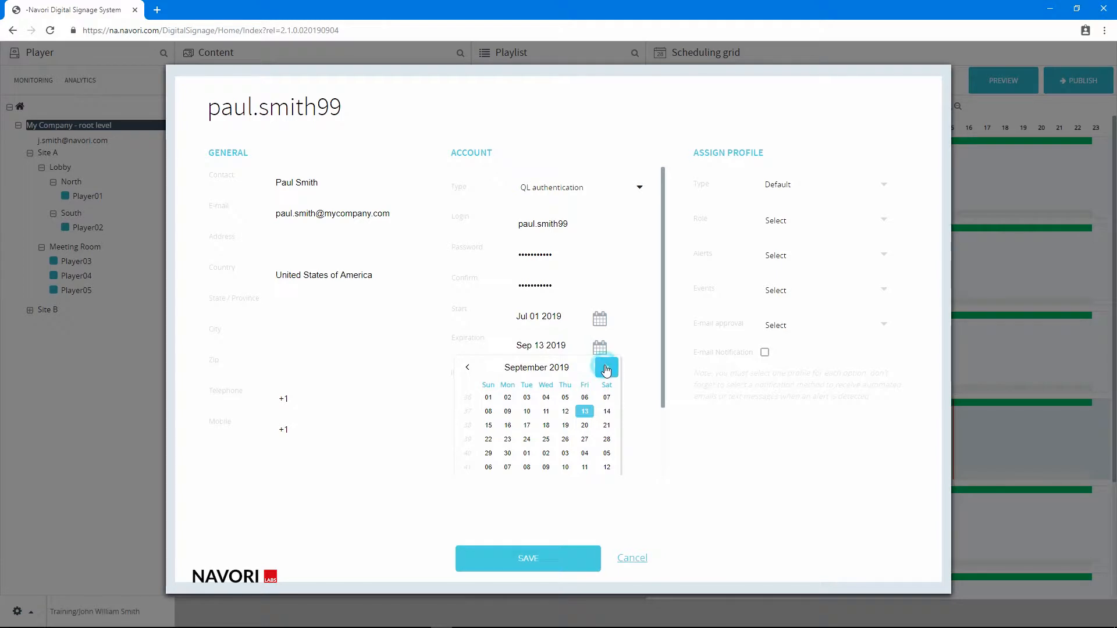
click(606, 369)
click(527, 397)
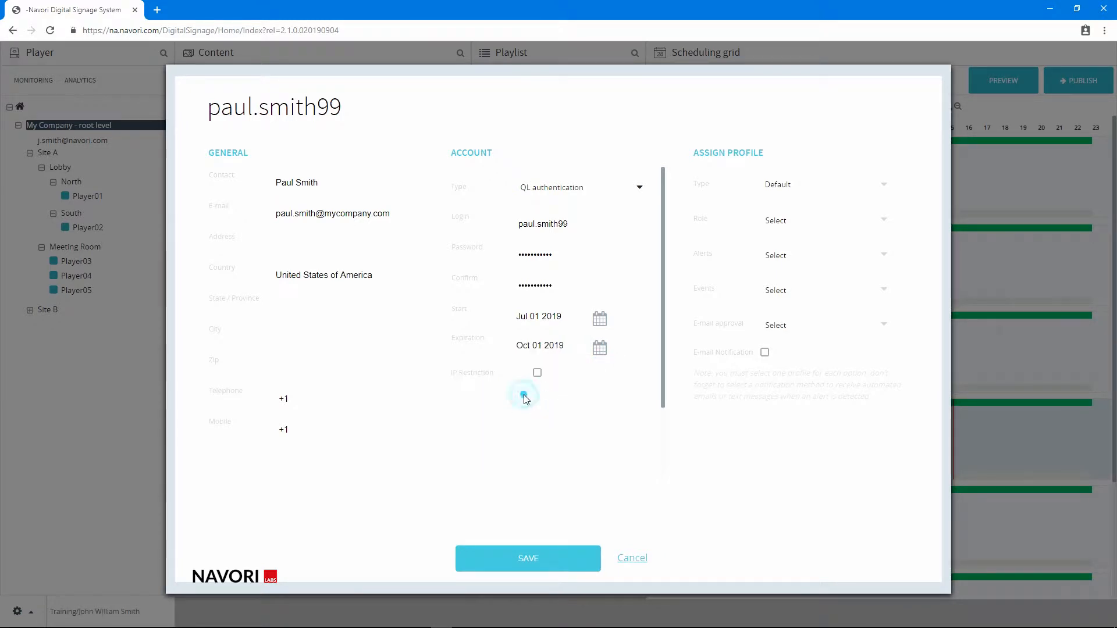
Try restricting the account to the IP range 192.168.2.* and turn the IP restriction off again
click(537, 374)
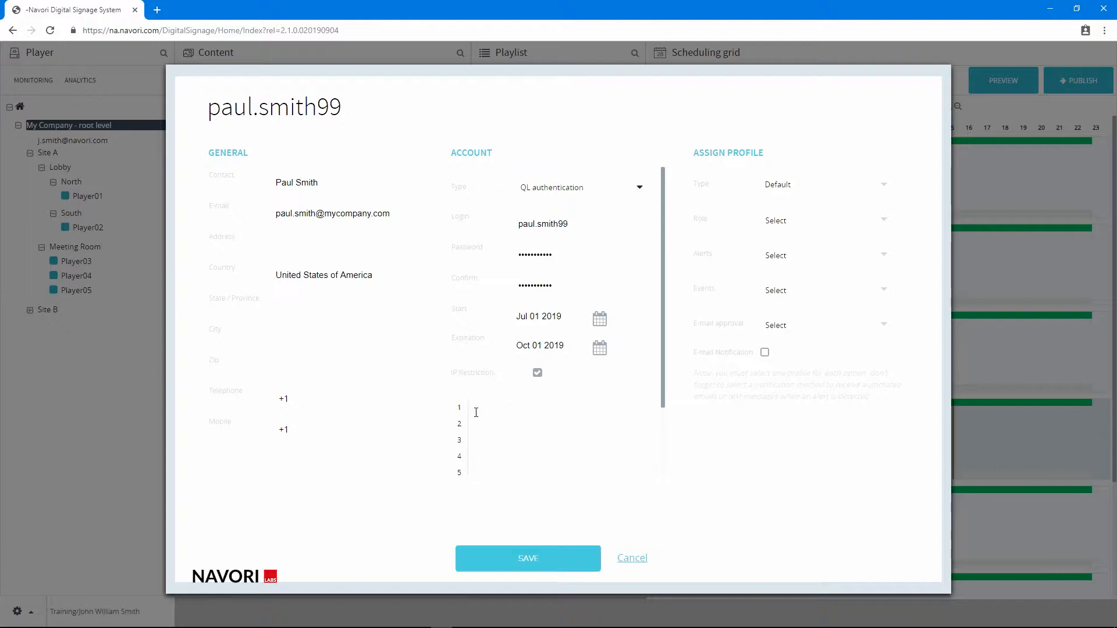
text(2.168.)
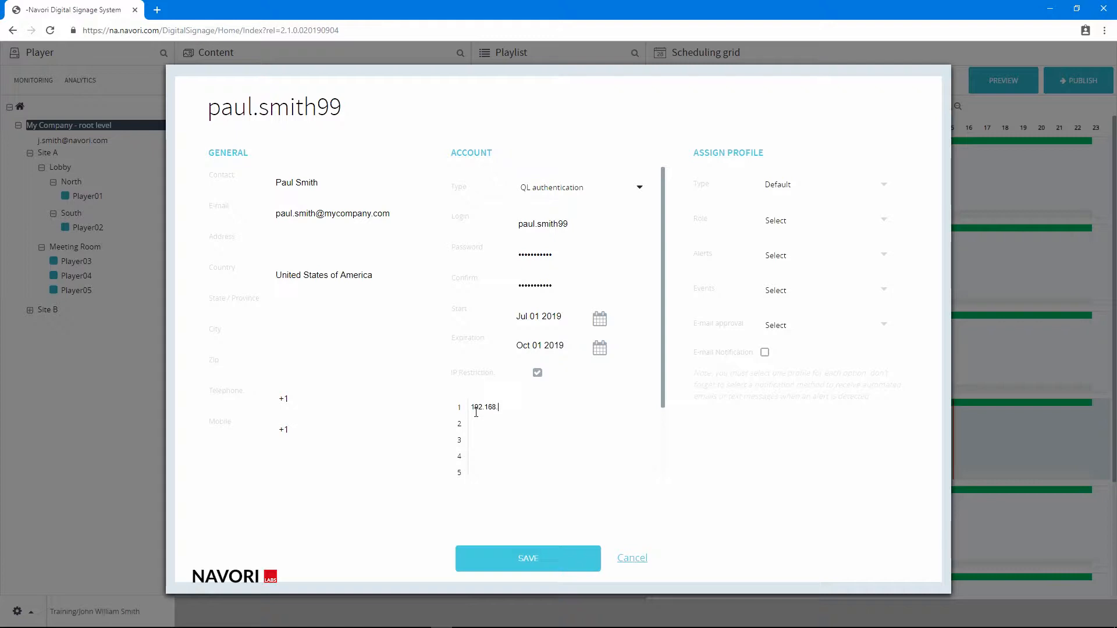
text(2.*)
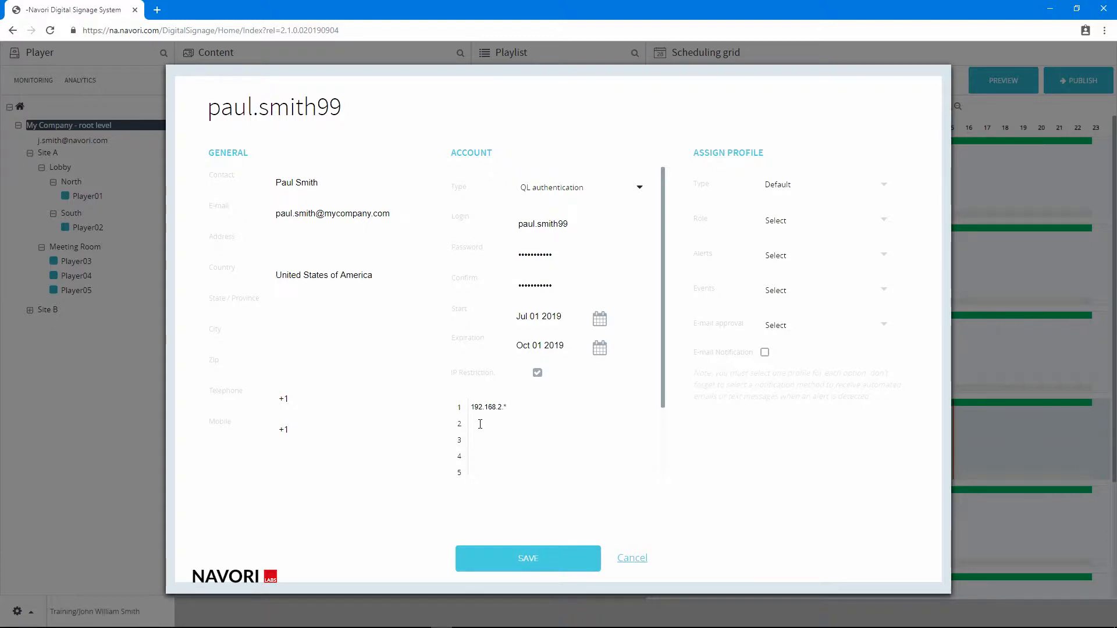
scroll(581, 426, down, 1)
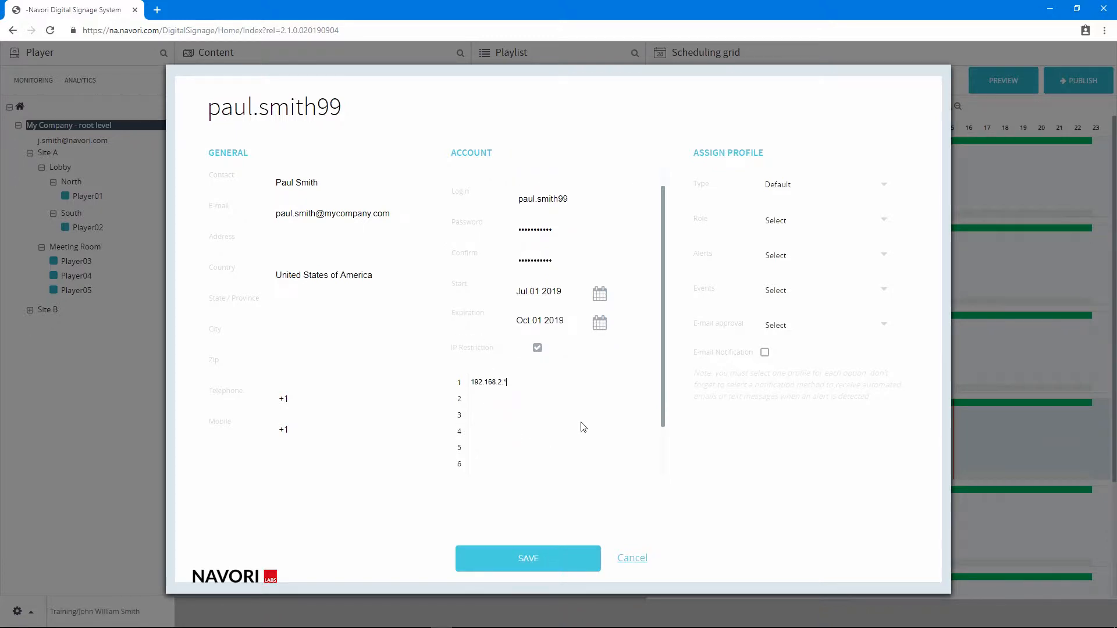
scroll(582, 426, down, 3)
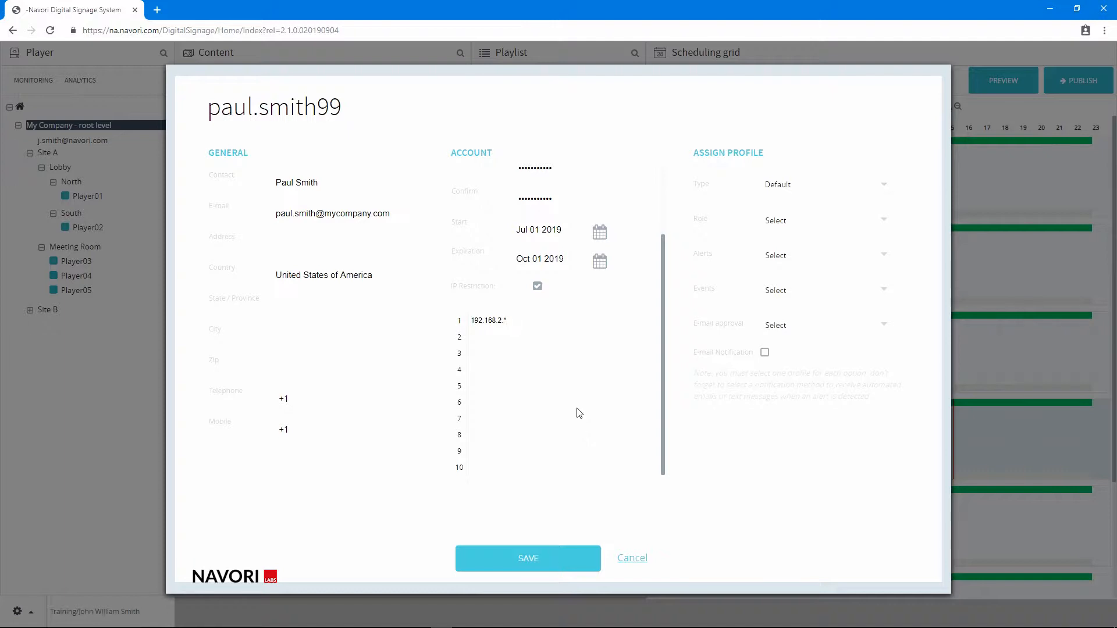
click(536, 286)
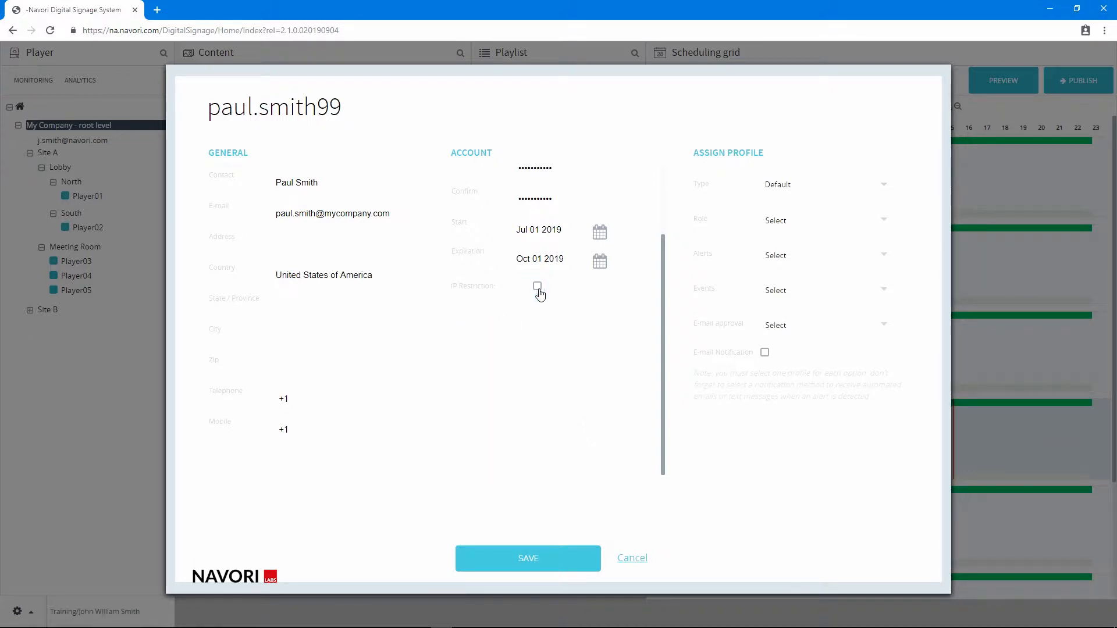
Assign the new user the Default profile type and the Power user role
scroll(637, 350, up, 2)
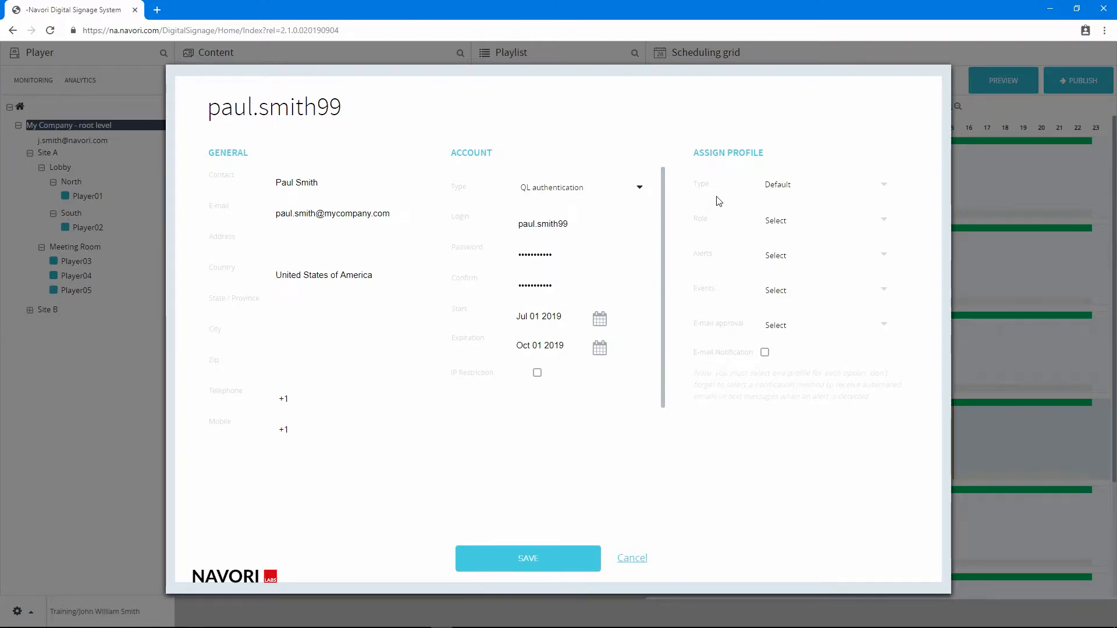
click(855, 191)
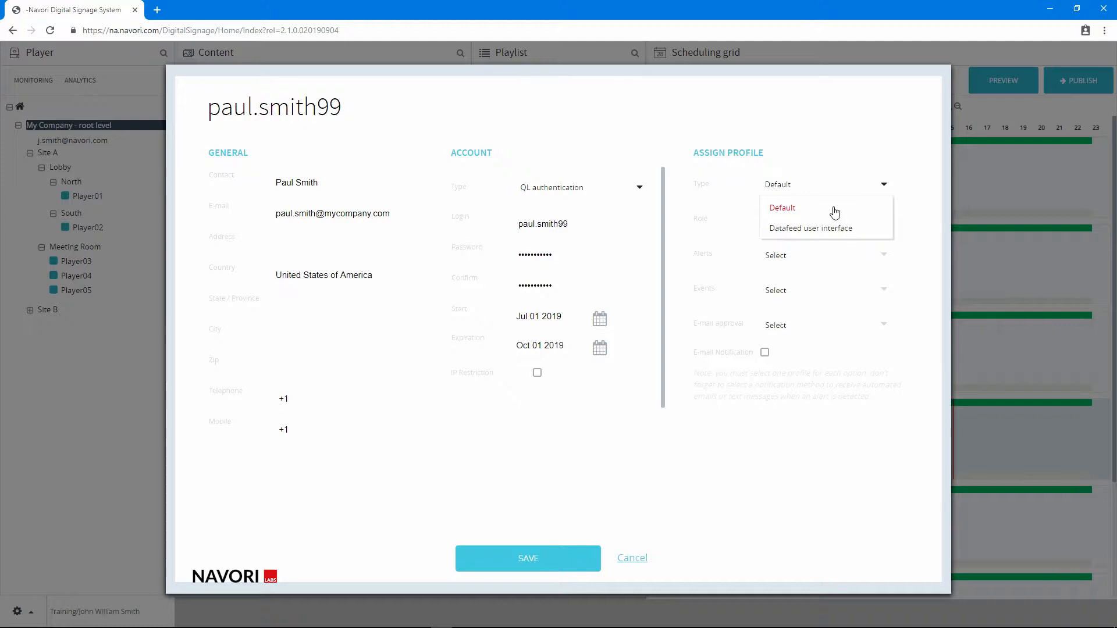
click(832, 209)
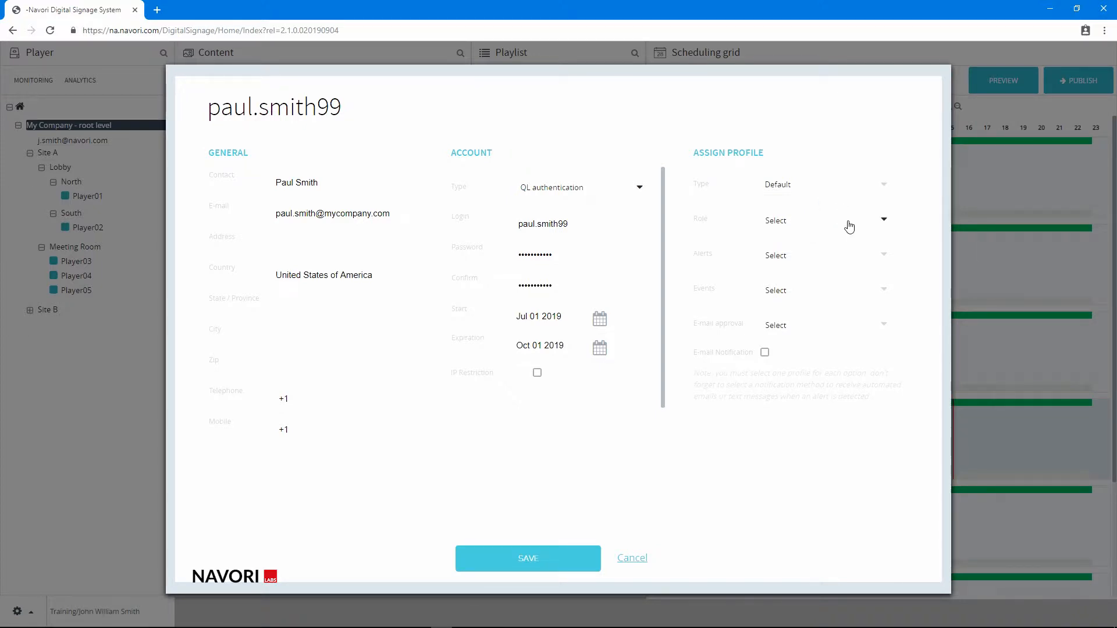
click(849, 227)
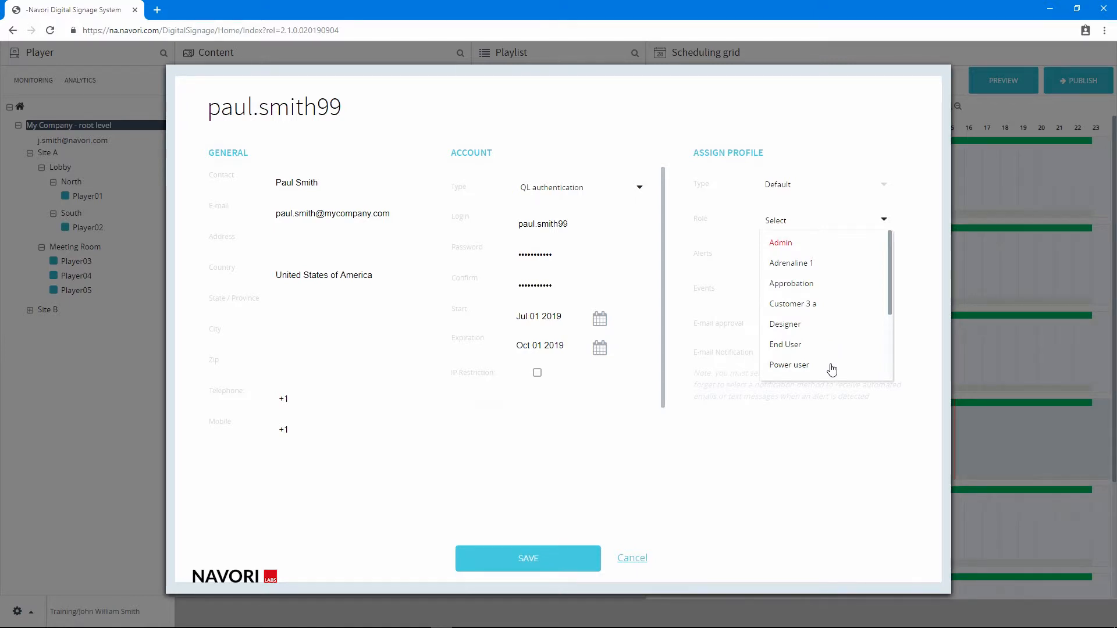
click(831, 367)
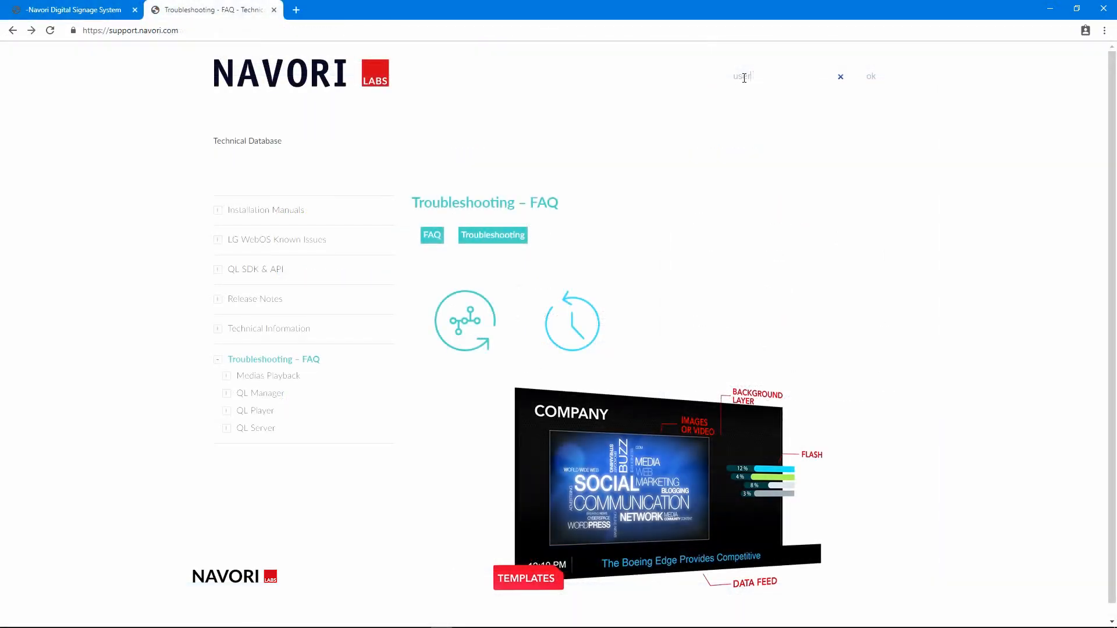
Search the Navori support site for "user roles" and review the User Role Profiles on saas.navori.com article
text(roles)
key(Return)
click(644, 165)
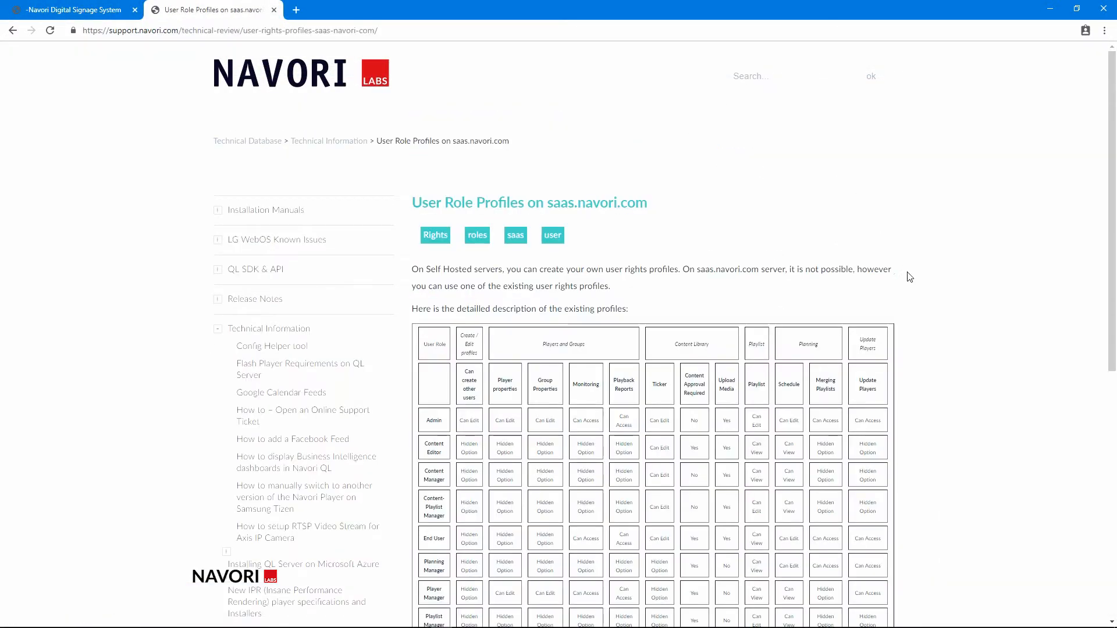
scroll(909, 277, down, 3)
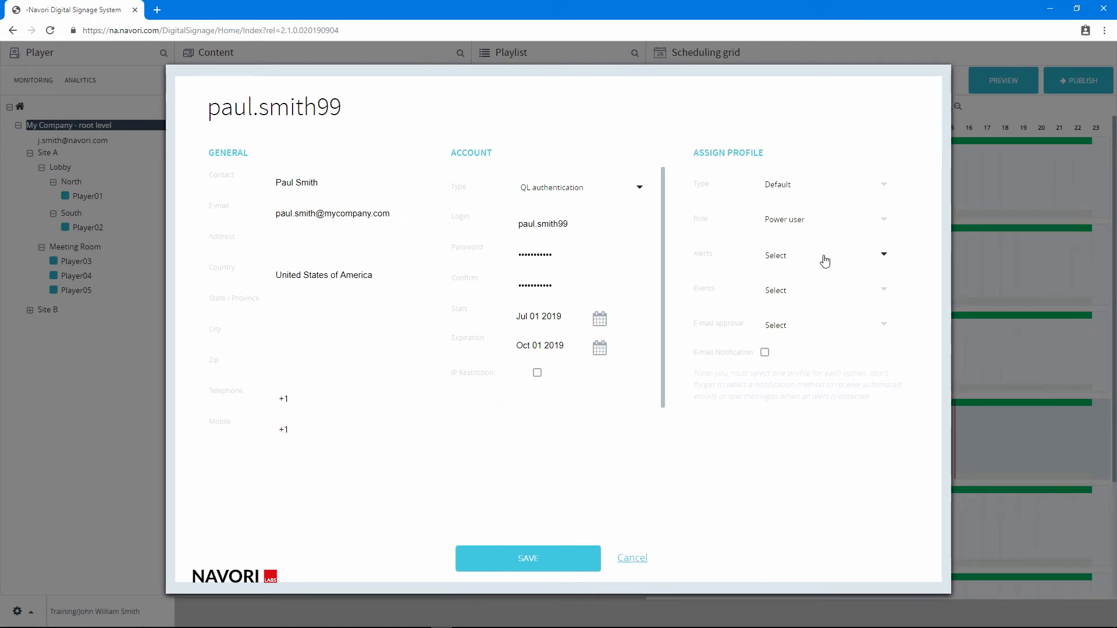
Back in the Navori user form, assign Technical Alerts as the alerts profile and Management Events as the events profile
click(825, 260)
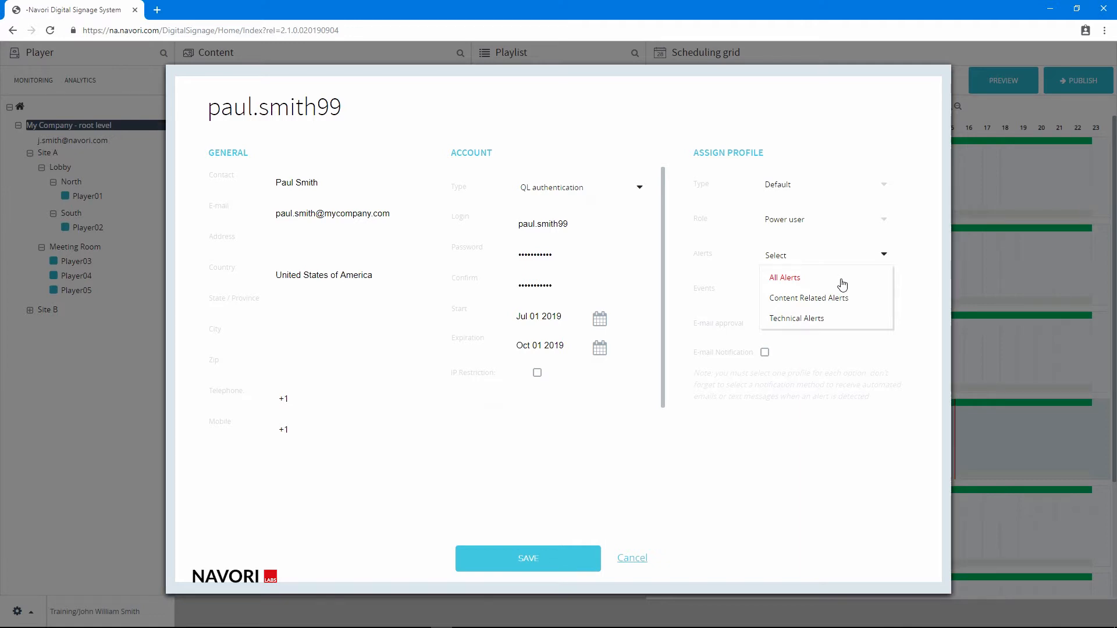
click(849, 324)
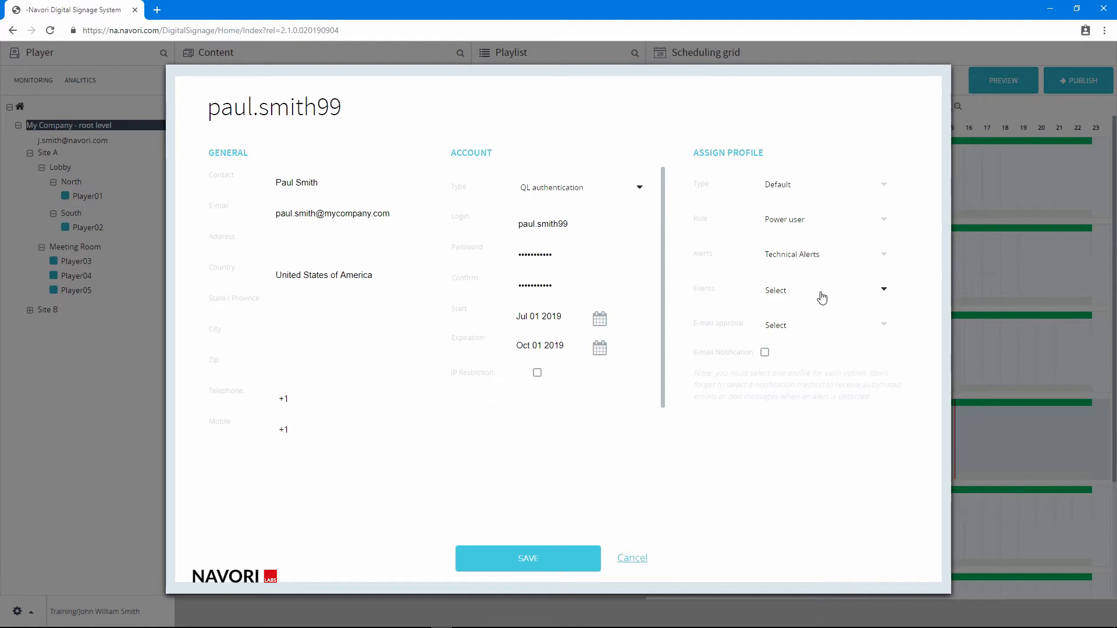
click(821, 296)
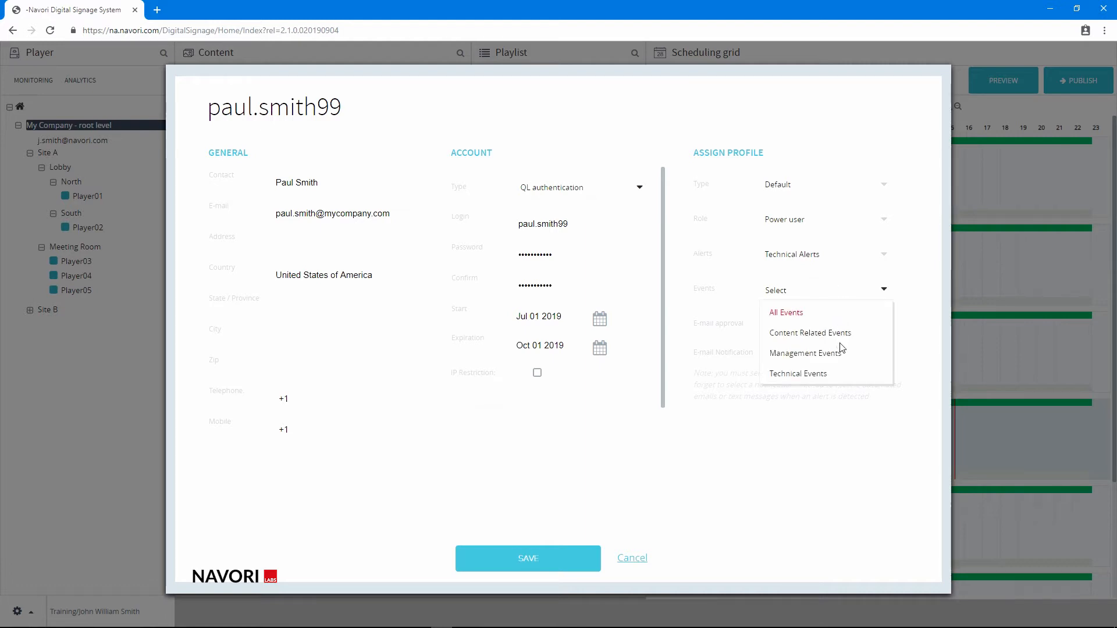
click(835, 359)
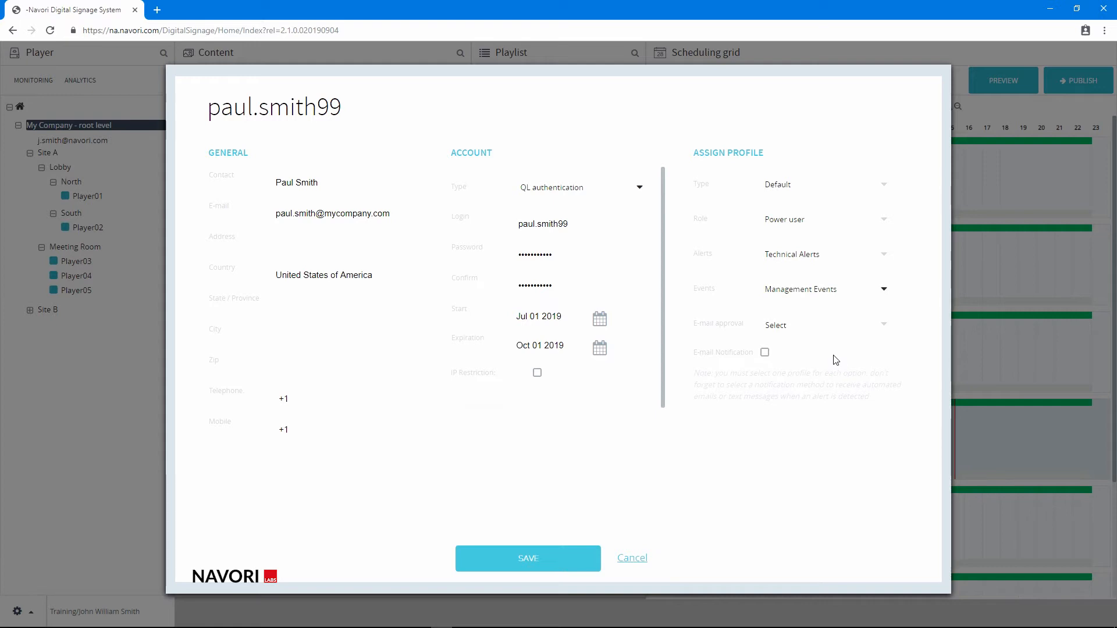
Select the approver's e-mail address for e-mail approval and turn on e-mail notification
click(804, 330)
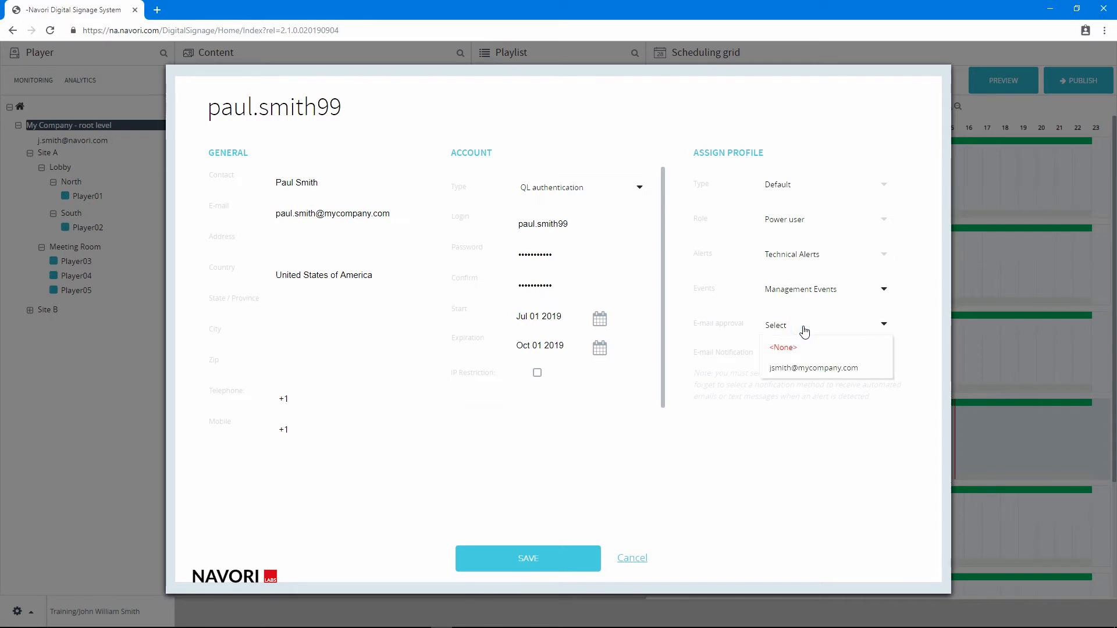
click(837, 373)
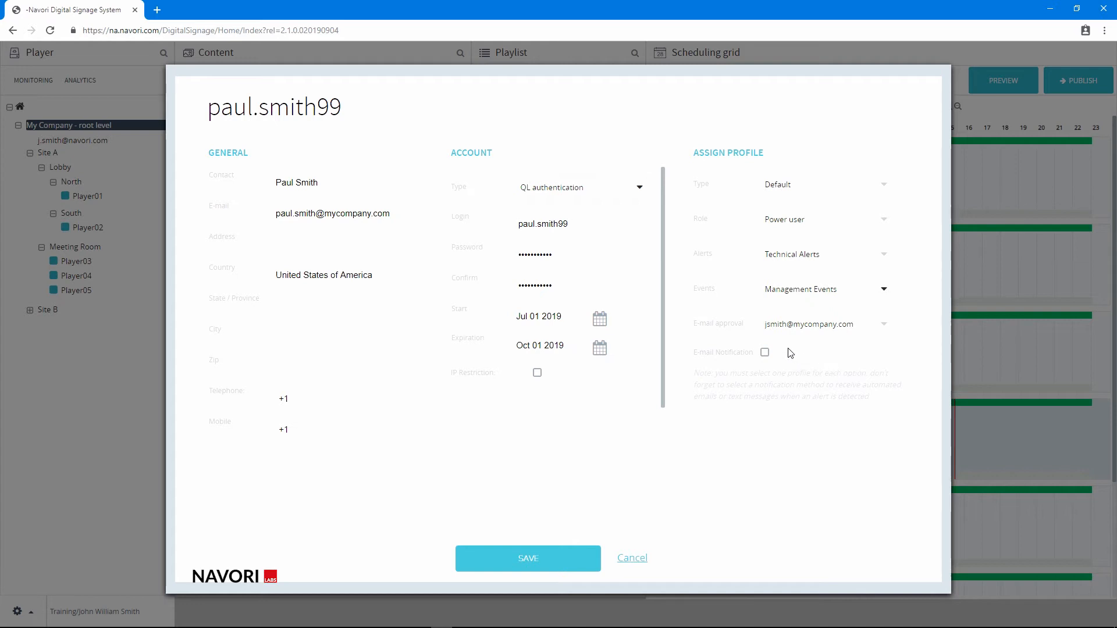
click(765, 352)
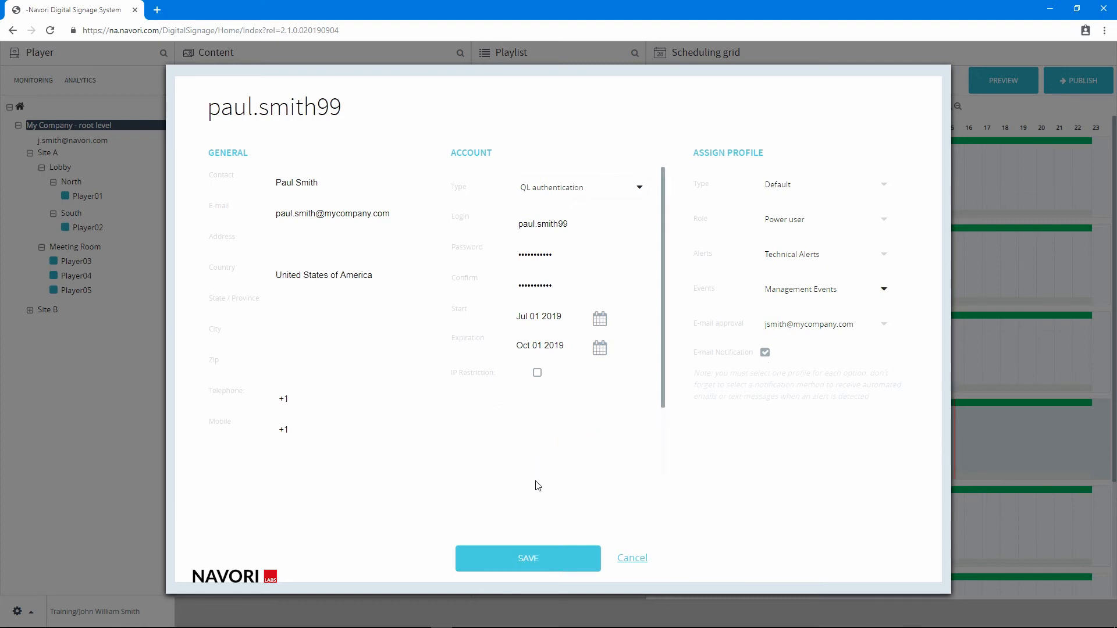
Save the new user account and authorize it by entering the user password
click(521, 551)
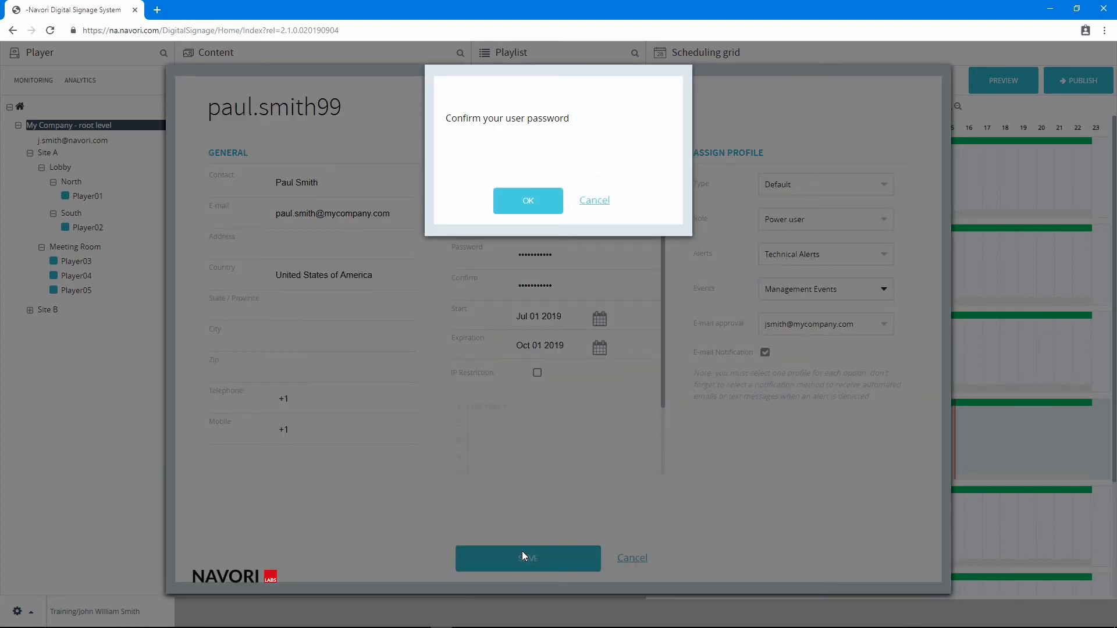
text(•••••••)
click(525, 201)
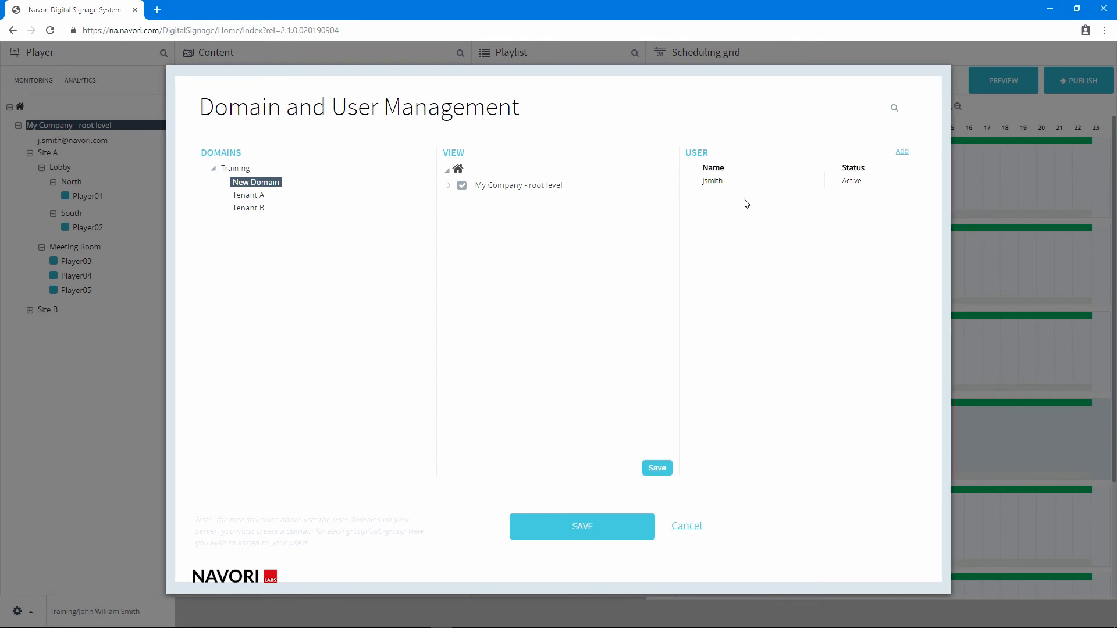
Reopen the newly created user in New Domain, change the role to Admin, and save the user and domain settings
click(267, 182)
click(787, 181)
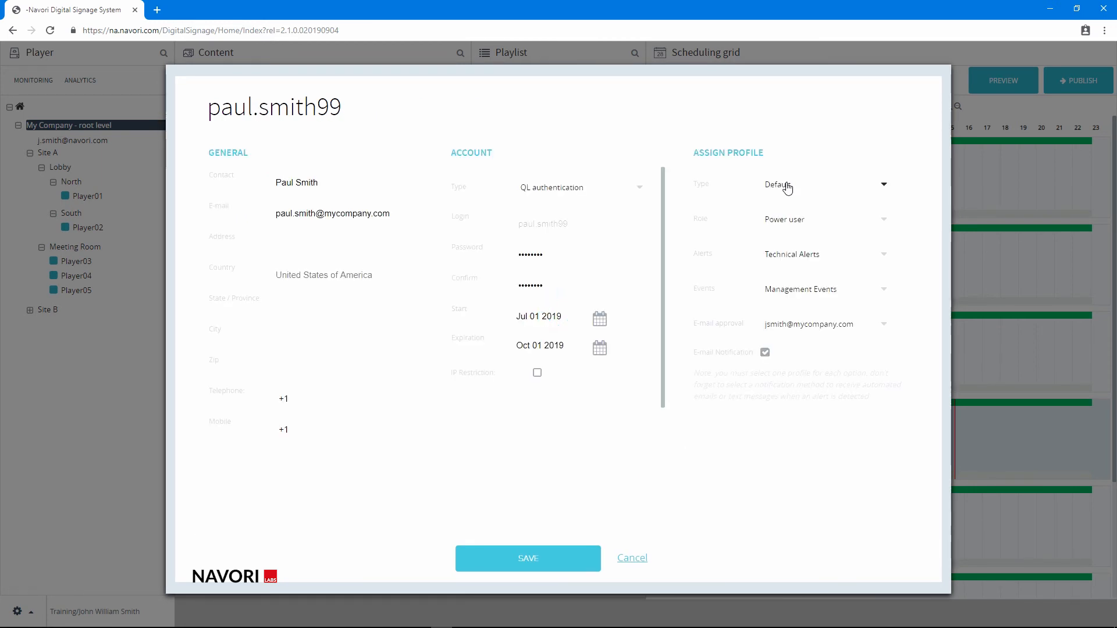
click(840, 228)
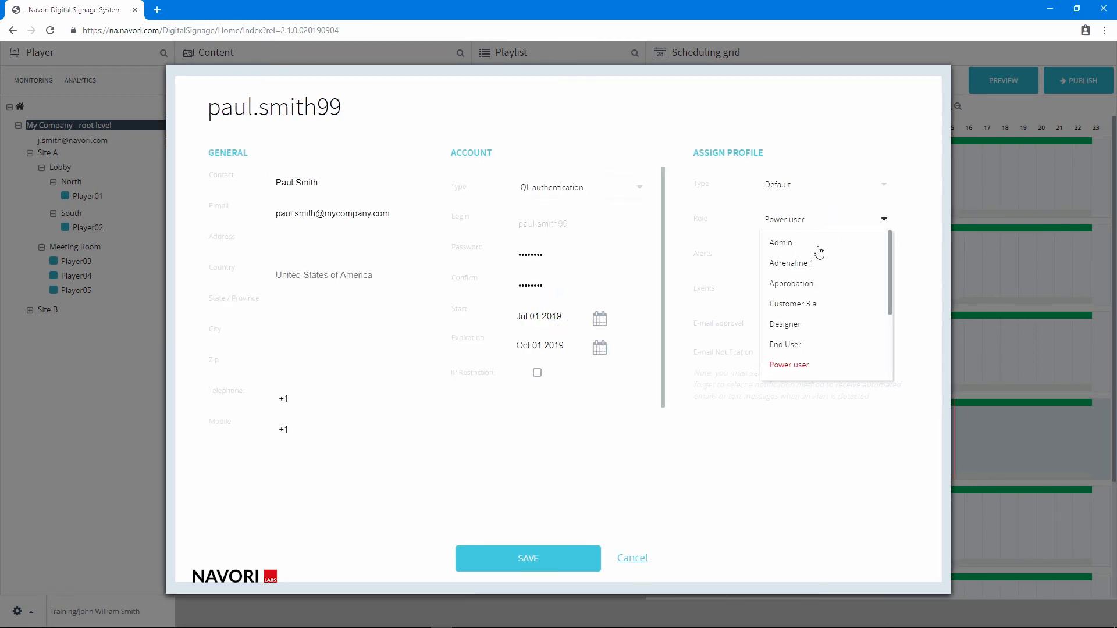
click(816, 243)
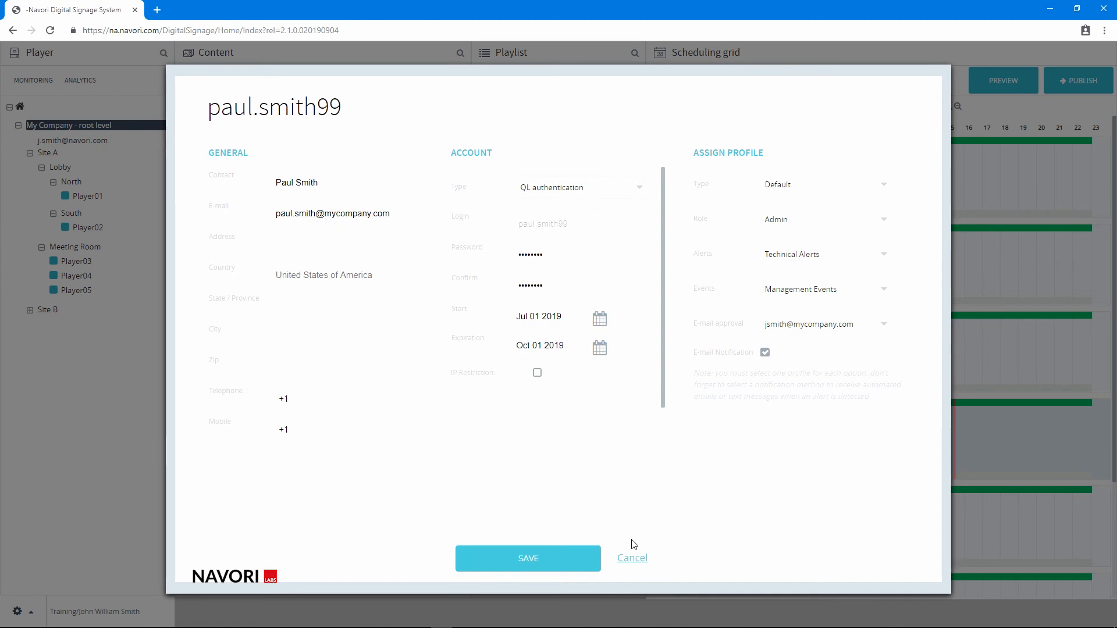
click(536, 558)
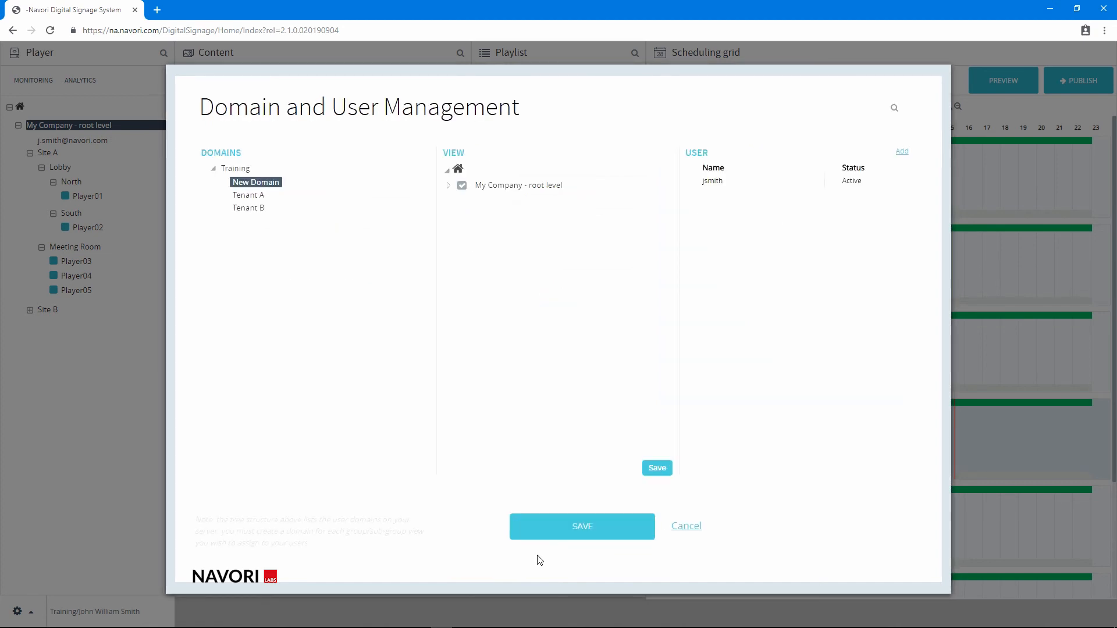
click(572, 528)
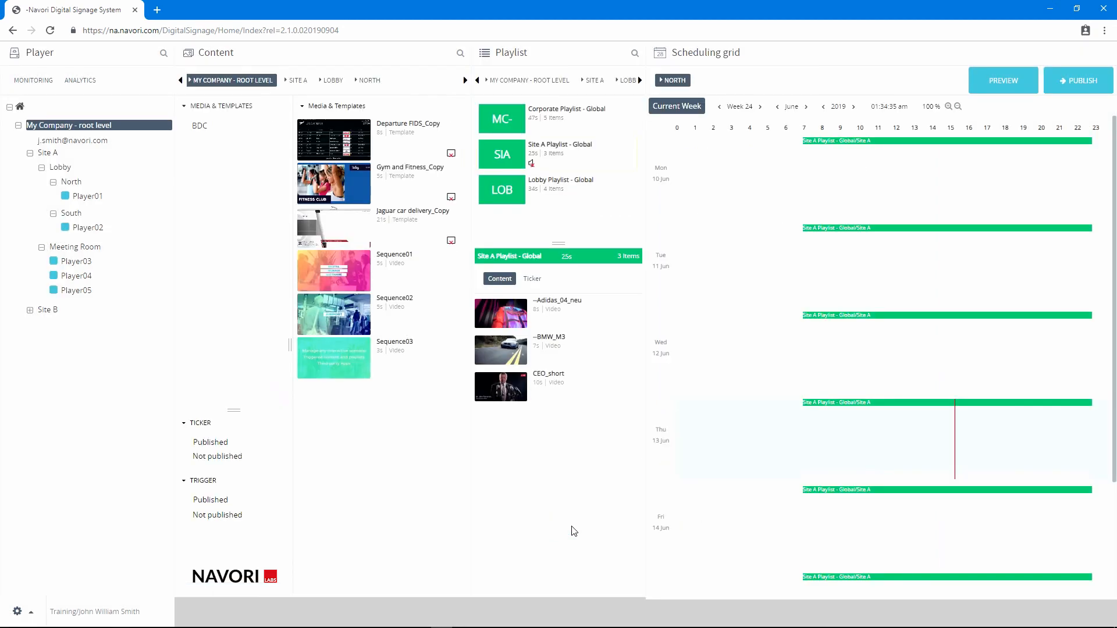
Open the signed-in user's My Account details and add the middle name to the contact name
click(17, 611)
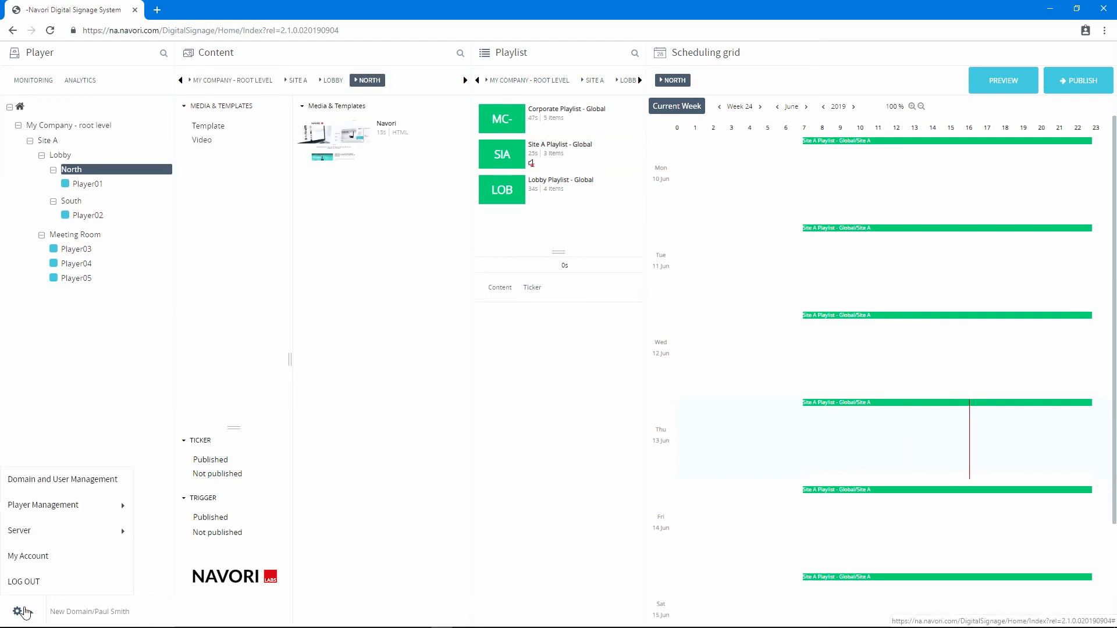
click(30, 555)
click(301, 227)
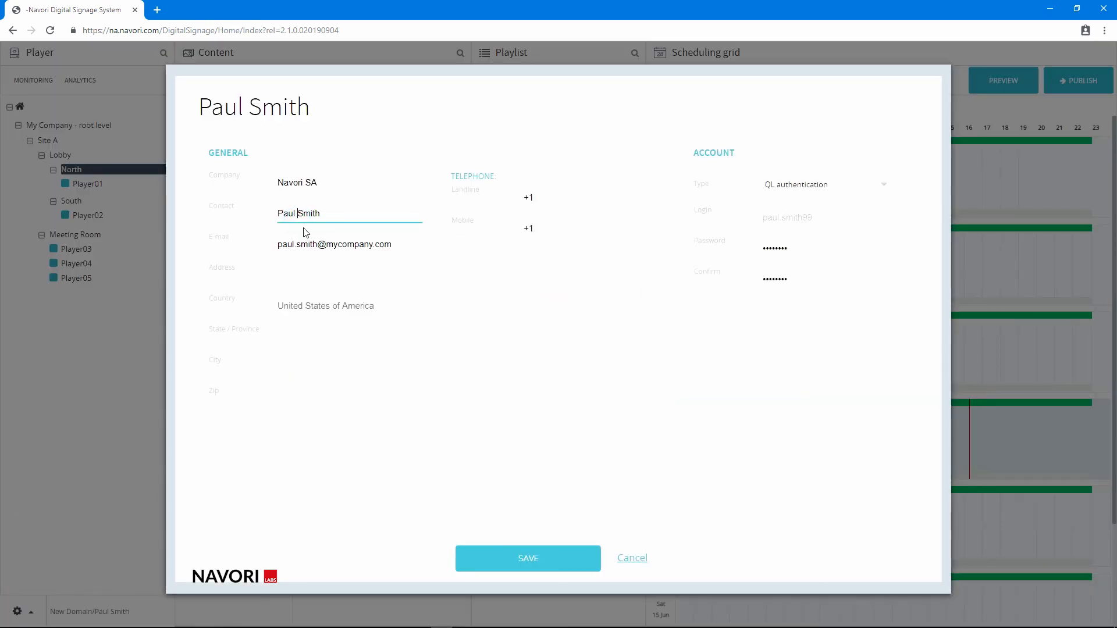
text(William)
key(Tab)
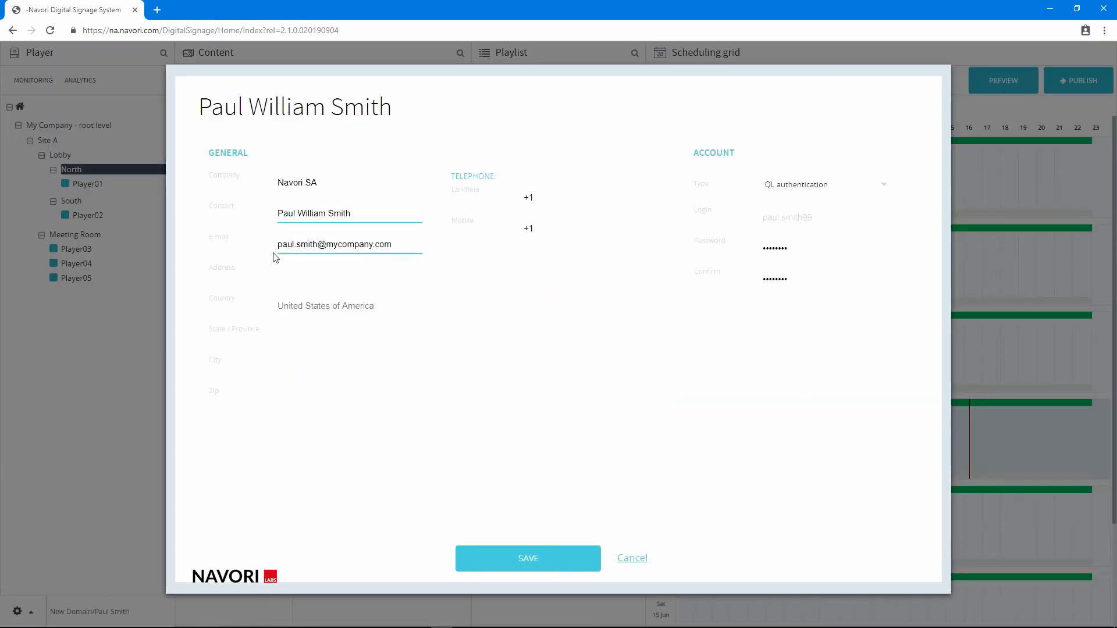
Fill in the state or province and the city in the account's general details
click(288, 334)
text(Florida)
click(293, 364)
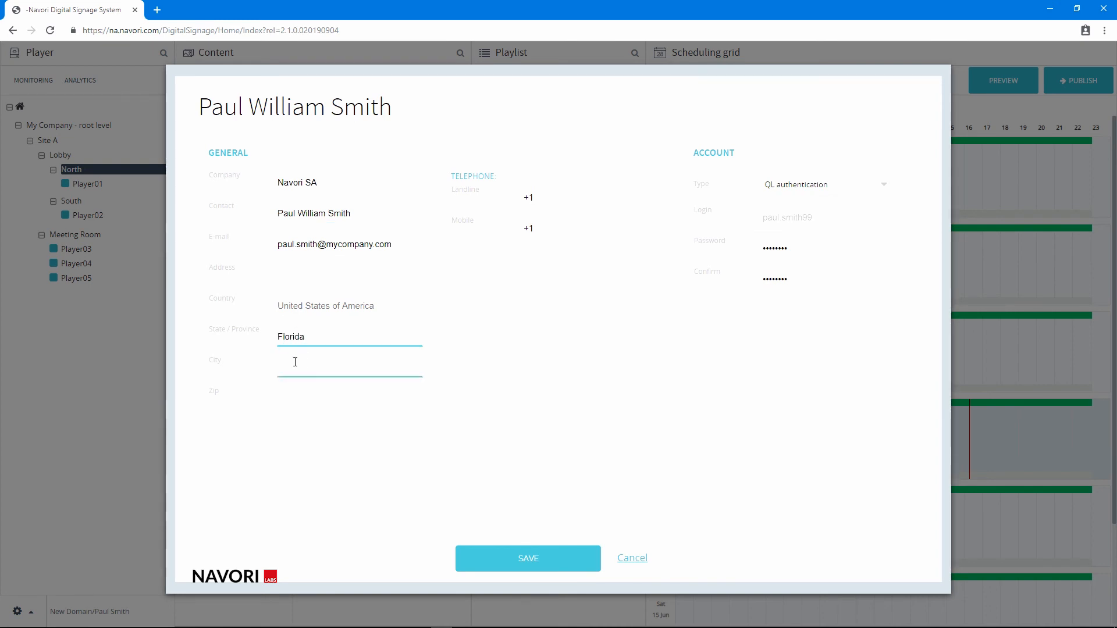
text(Boca Raton)
click(610, 329)
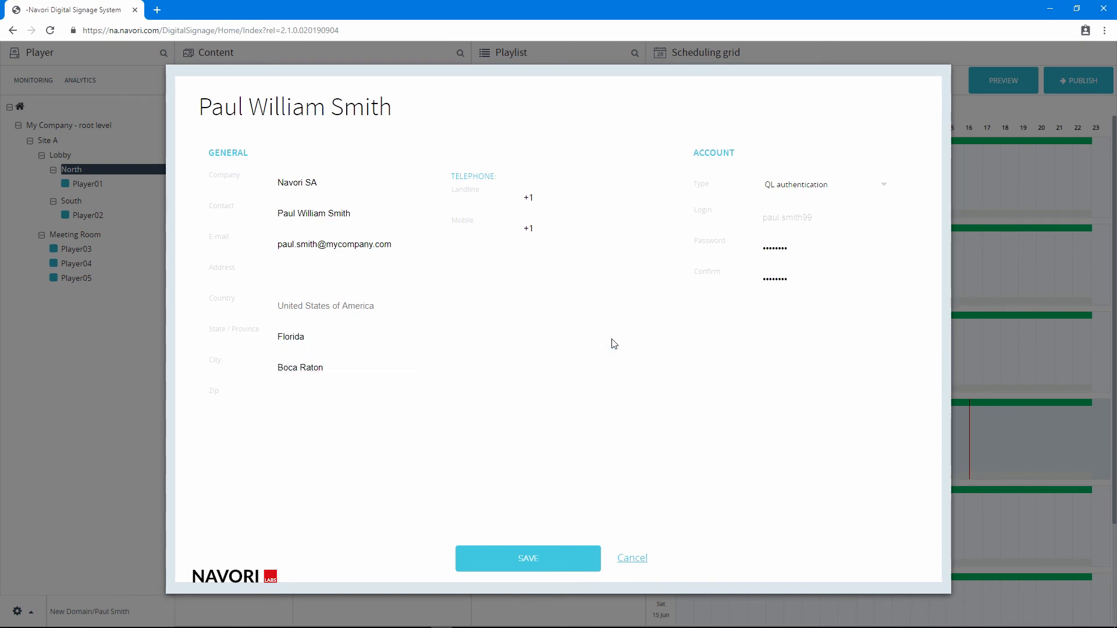
Enter a new account password and its confirmation, and save the account details by verifying with the user password
drag(816, 245, 724, 243)
text(••••)
drag(803, 279, 745, 278)
text(••••••••)
click(526, 558)
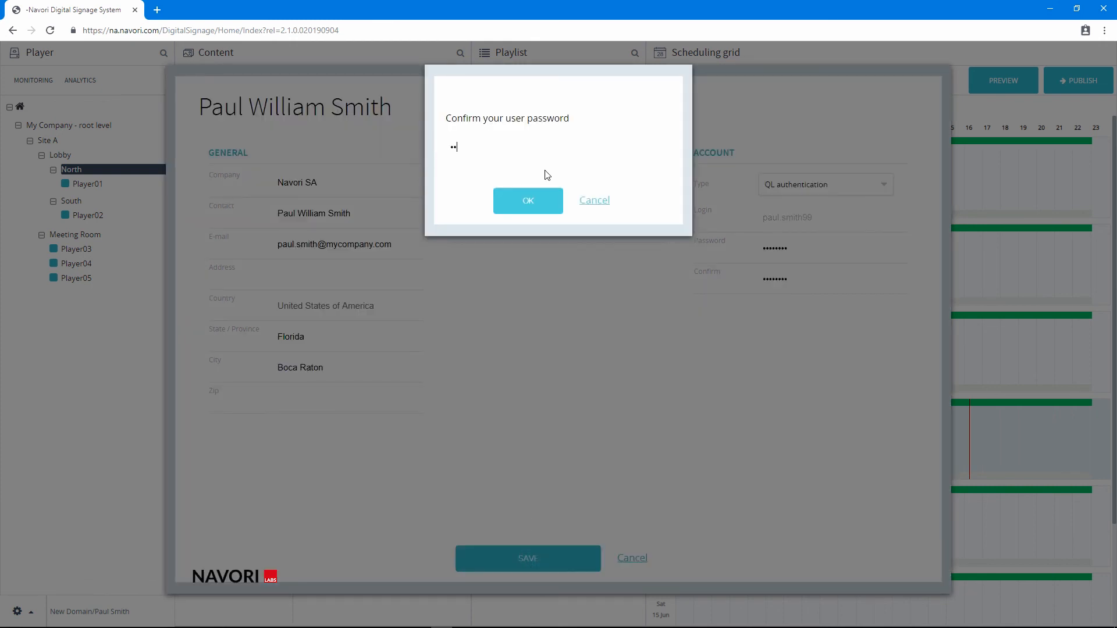
click(528, 201)
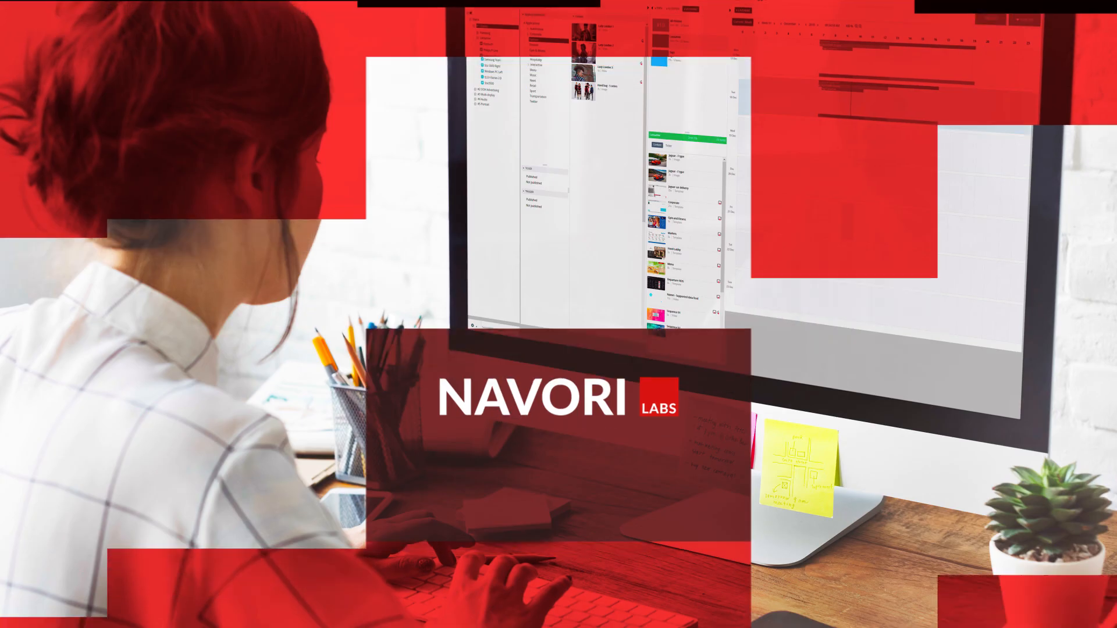